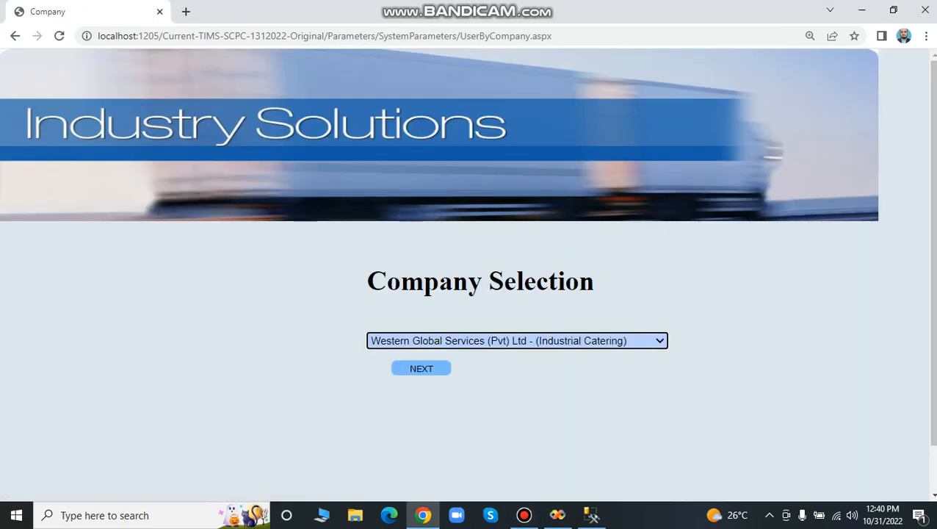
Examine the list of companies available for login on the Company Selection page.
left_click(517, 340)
scroll(517, 340, "down", 1)
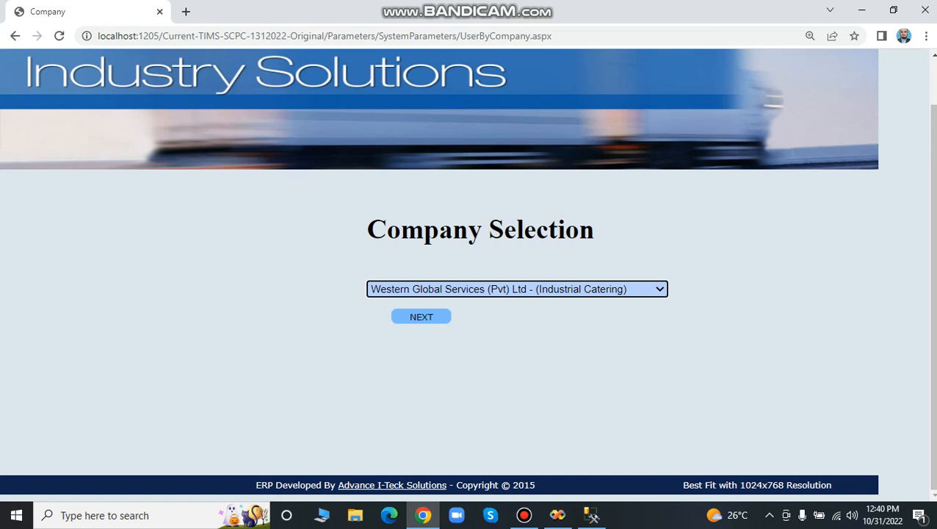
left_click(517, 289)
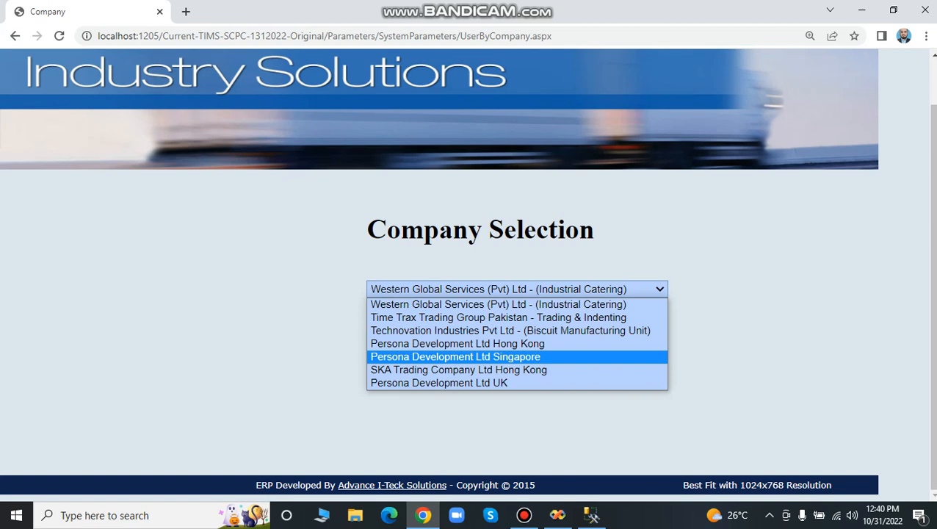
key("Up")
key("Up")
key("Up")
key("Up")
key("Down")
key("Down")
key("Down")
key("Down")
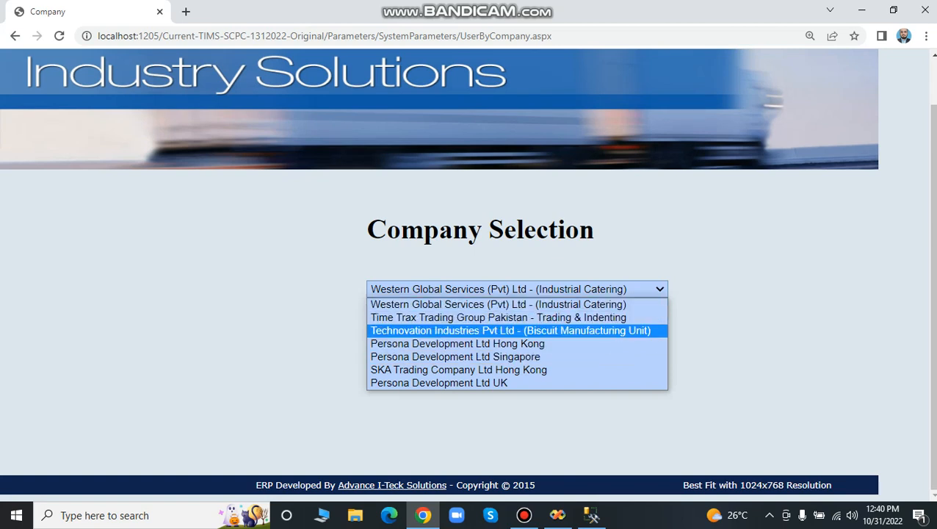
key("Down")
key("Up")
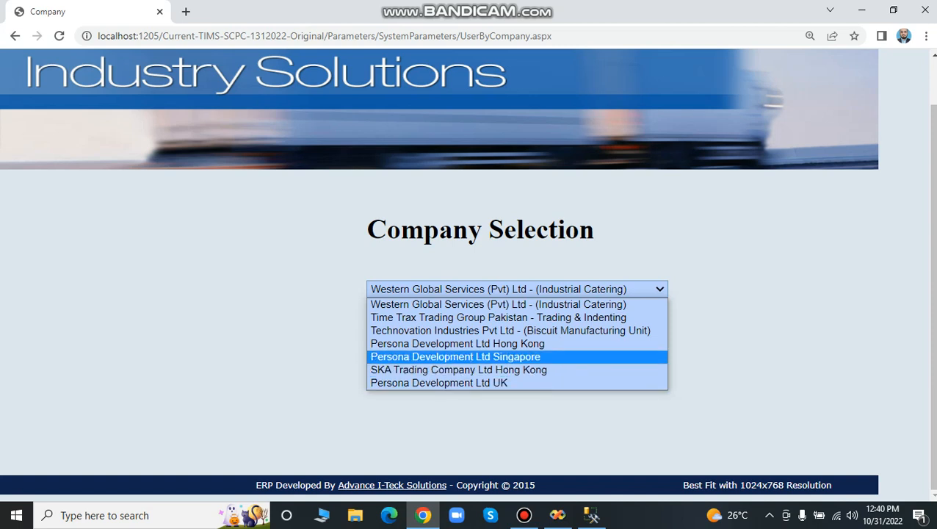
key("Up")
key("Up")
key("Up")
key("Up")
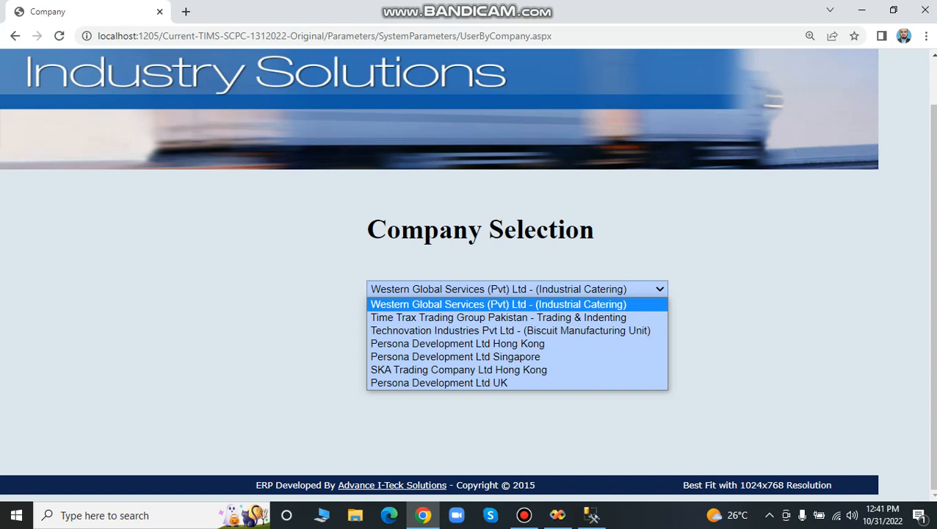
key("Escape")
key("alt+Down")
key("Down")
key("Down")
key("Up")
key("Up")
key("Down")
key("Down")
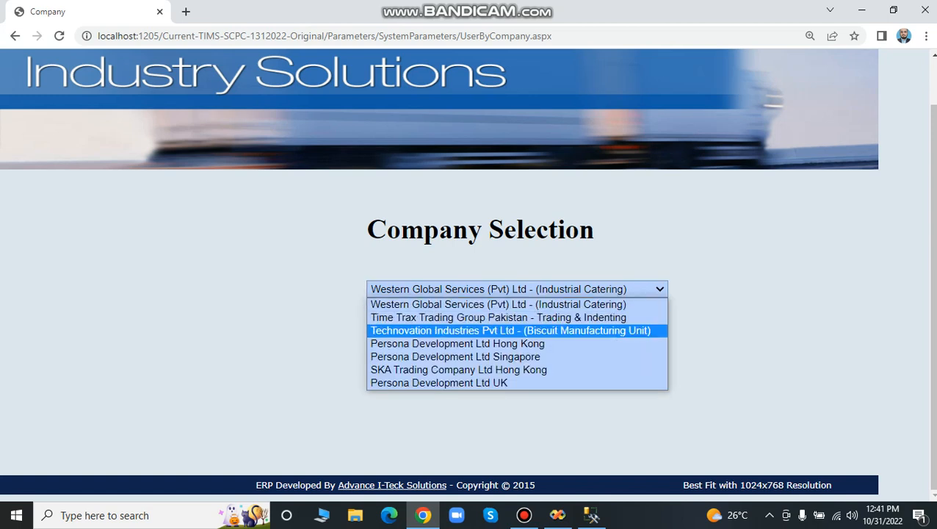
key("Up")
key("Up")
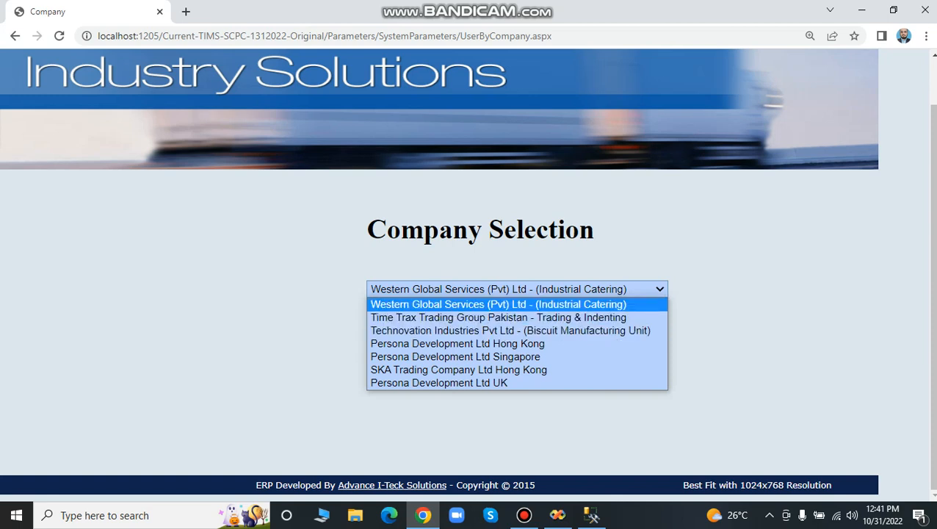
key("Down")
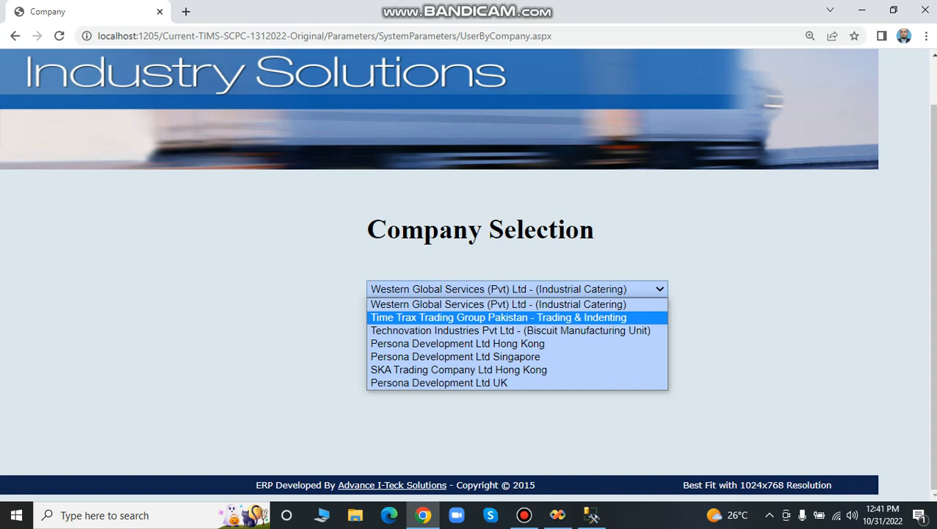
key("Down")
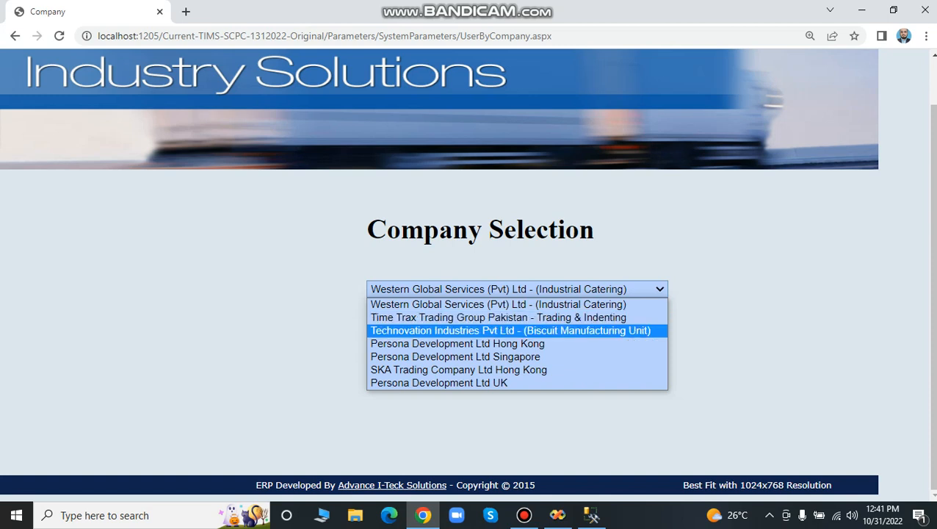
Select the company Western Global Services (Pvt) Ltd - (Industrial Catering) and confirm logging in to it.
key("Up")
key("Up")
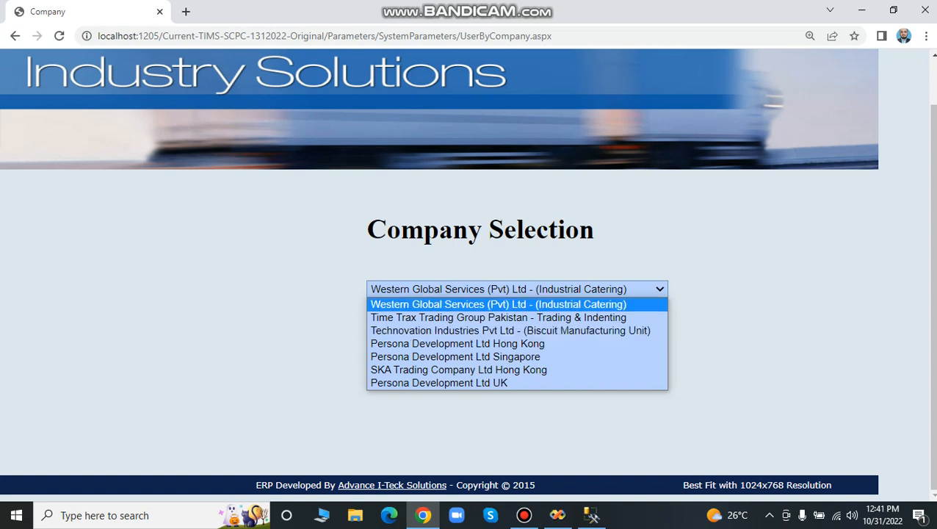
key("Down")
key("Up")
key("Return")
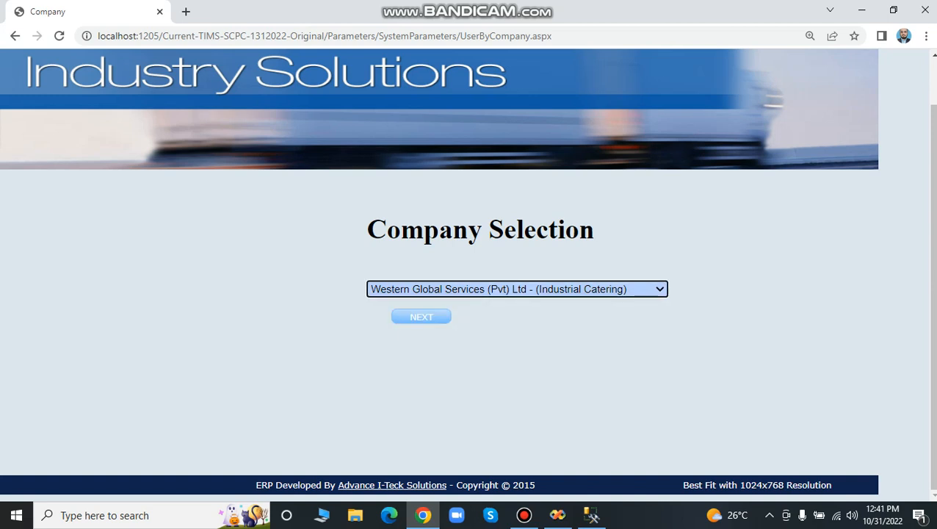
left_click(421, 317)
left_click(468, 334)
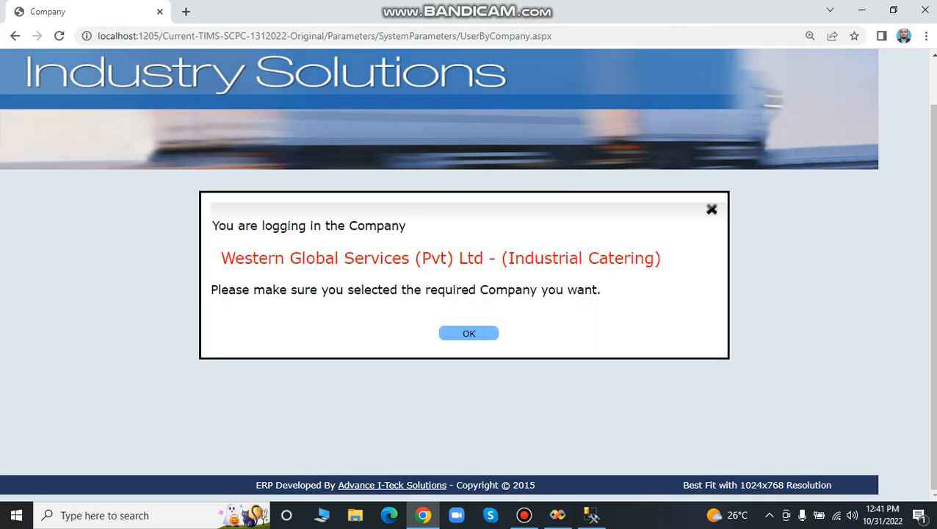
Go to Module Selection through Swap Module and examine the list of available modules.
scroll(469, 334, "down", 1)
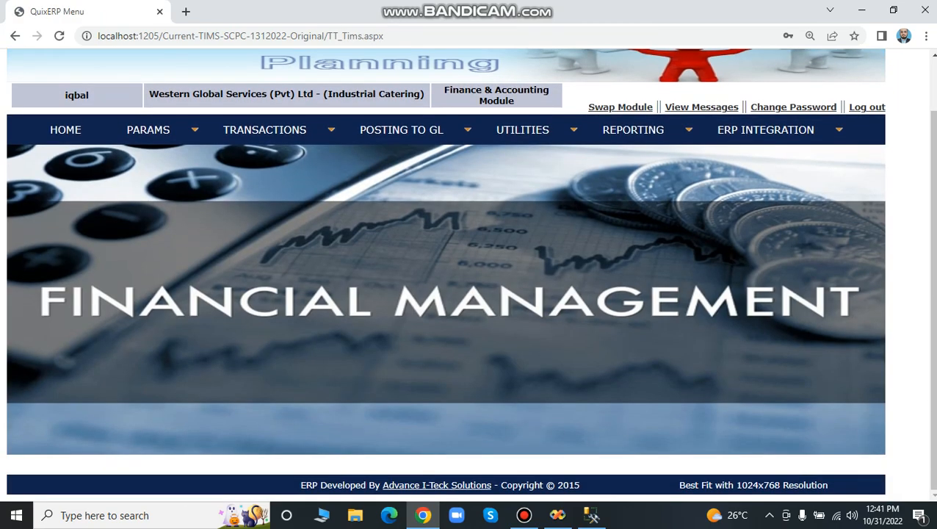
scroll(446, 276, "up", 1)
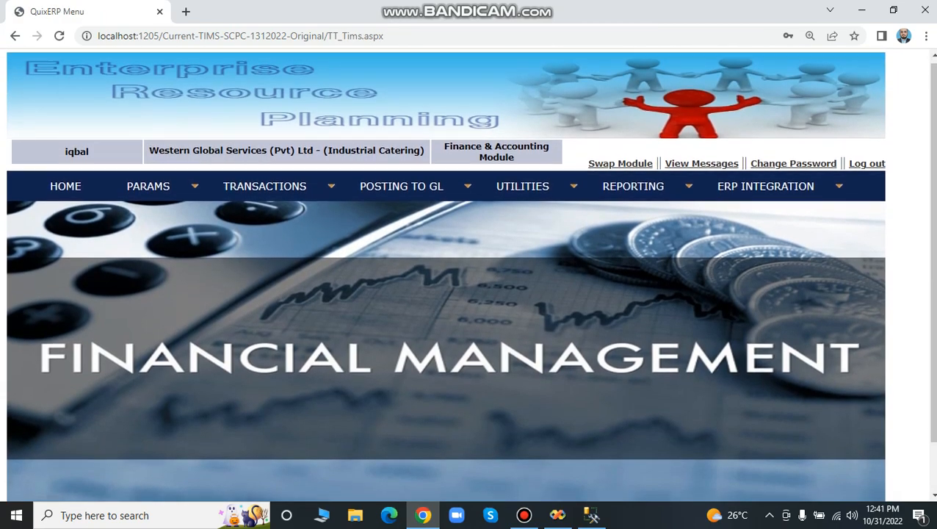
scroll(470, 275, "down", 1)
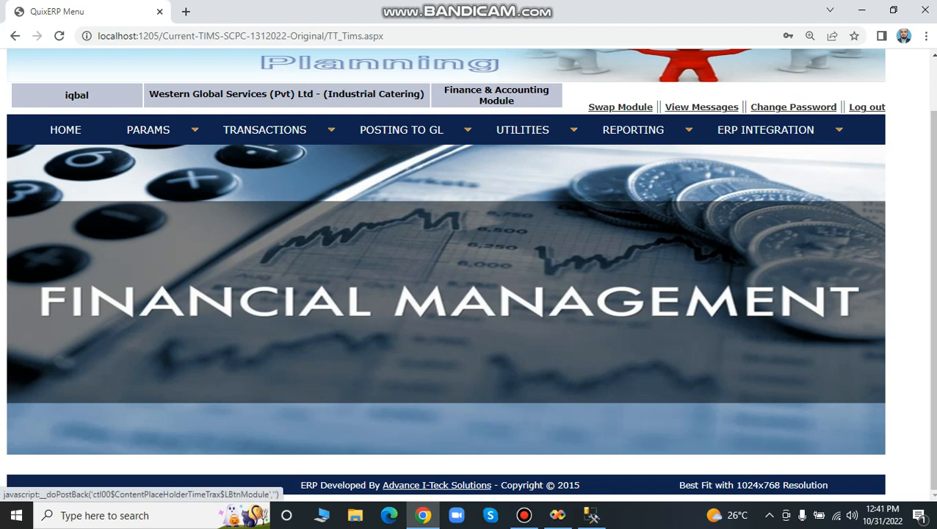
left_click(620, 108)
left_click(505, 340)
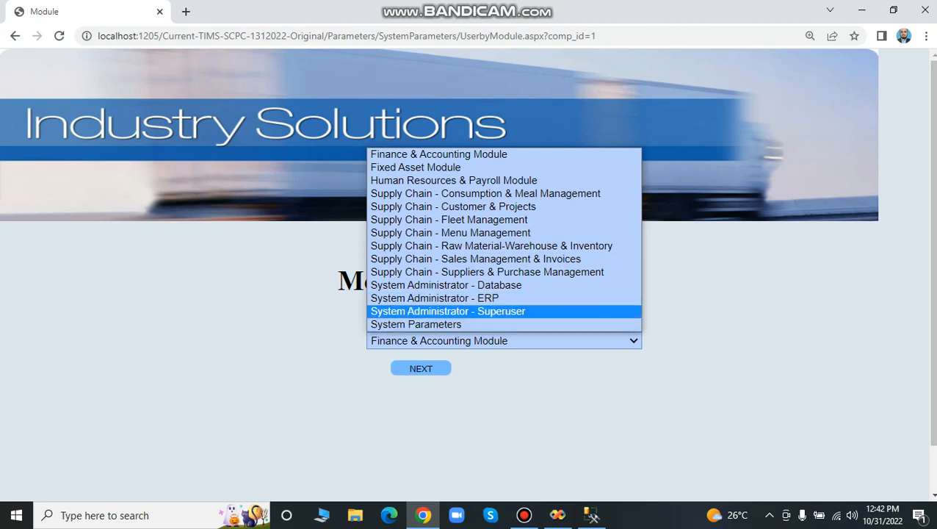
key("Escape")
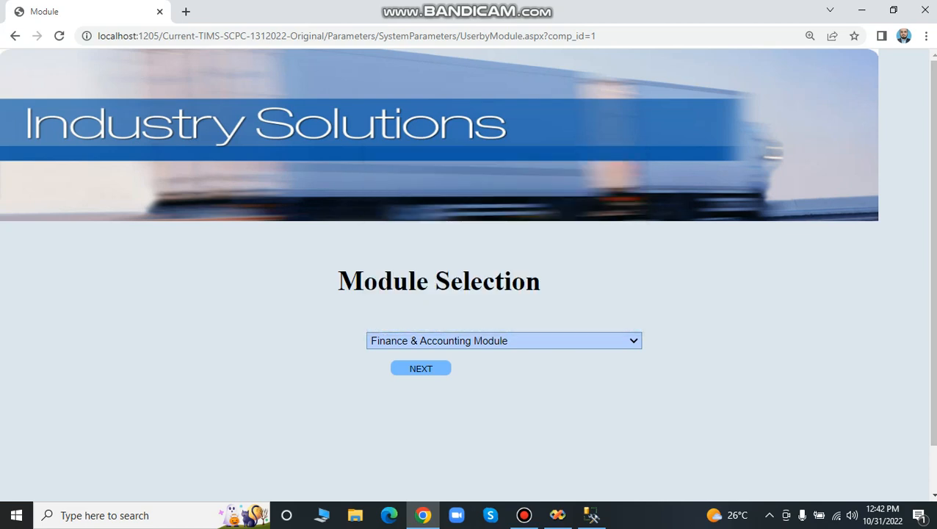
Choose the Finance & Accounting Module and proceed to its main page.
left_click(503, 341)
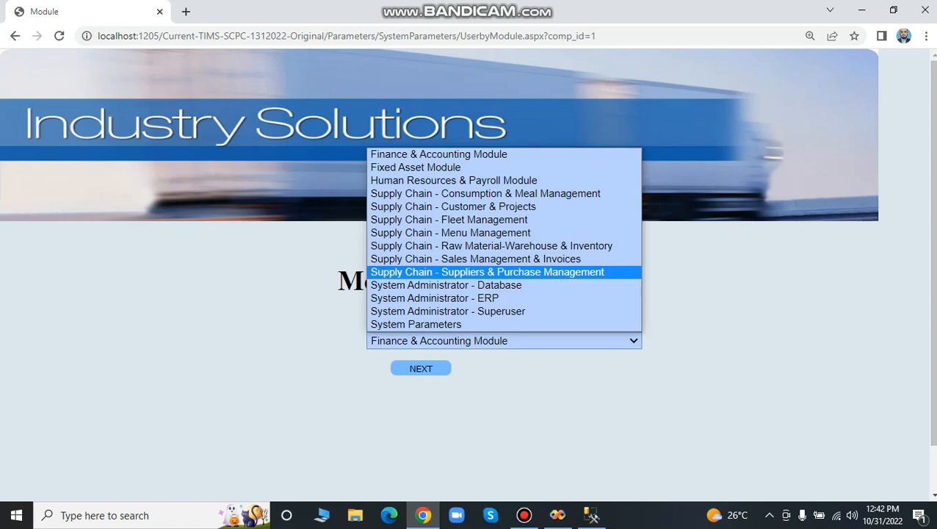
left_click(439, 154)
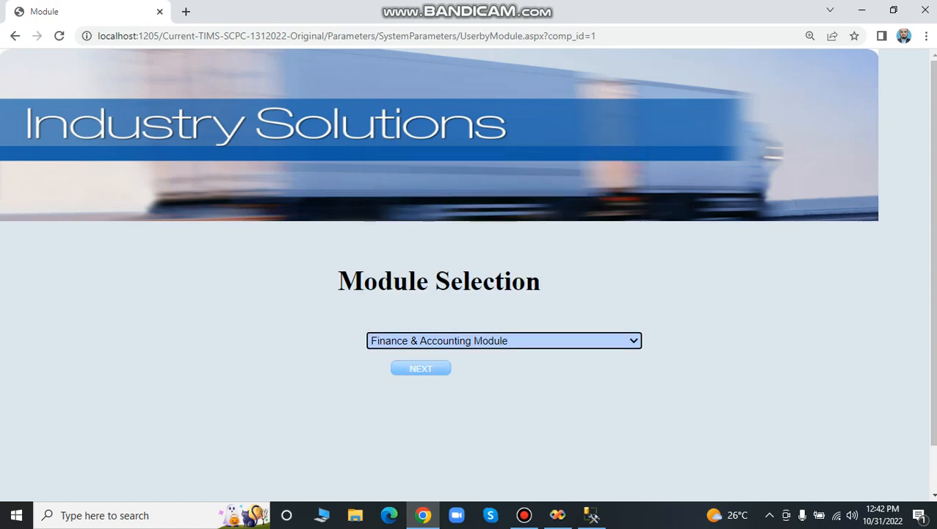
left_click(420, 368)
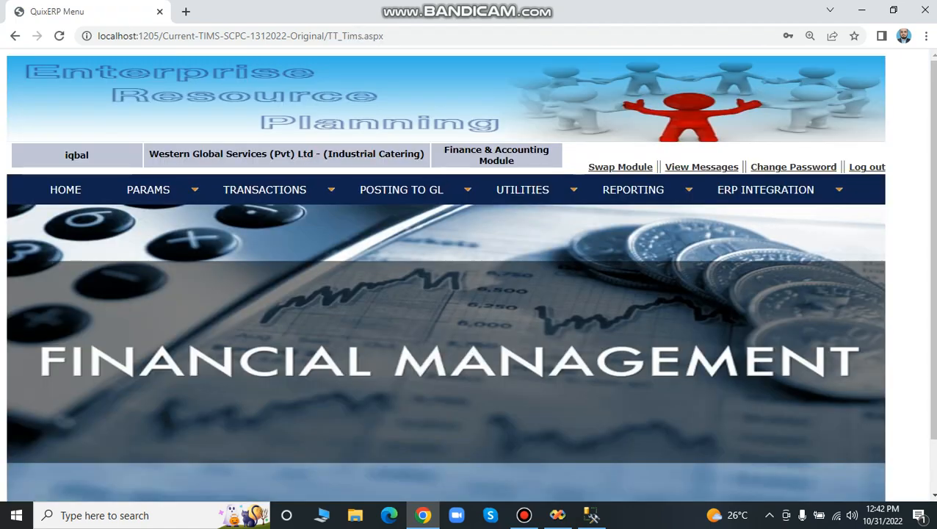
Examine the finance parameter options, including the banks entries and the bank reports.
scroll(446, 275, "down", 2)
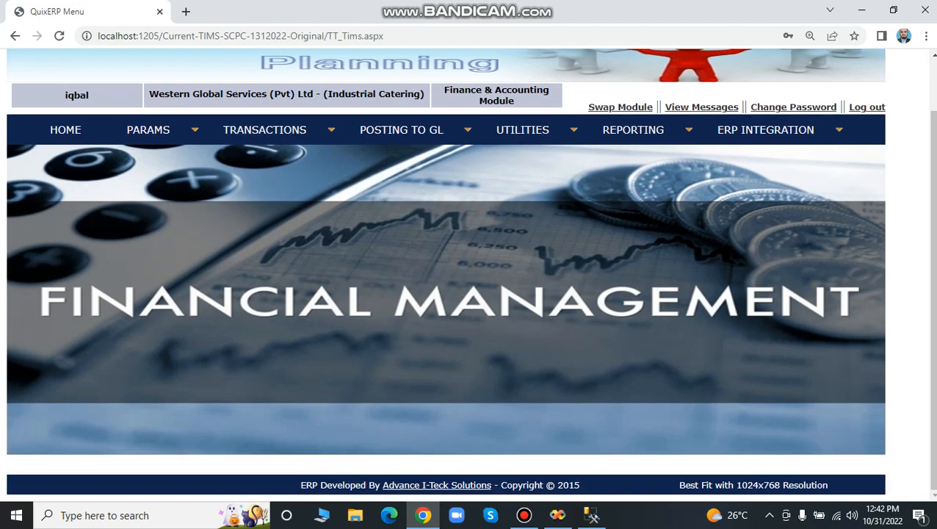
mouse_move(148, 130)
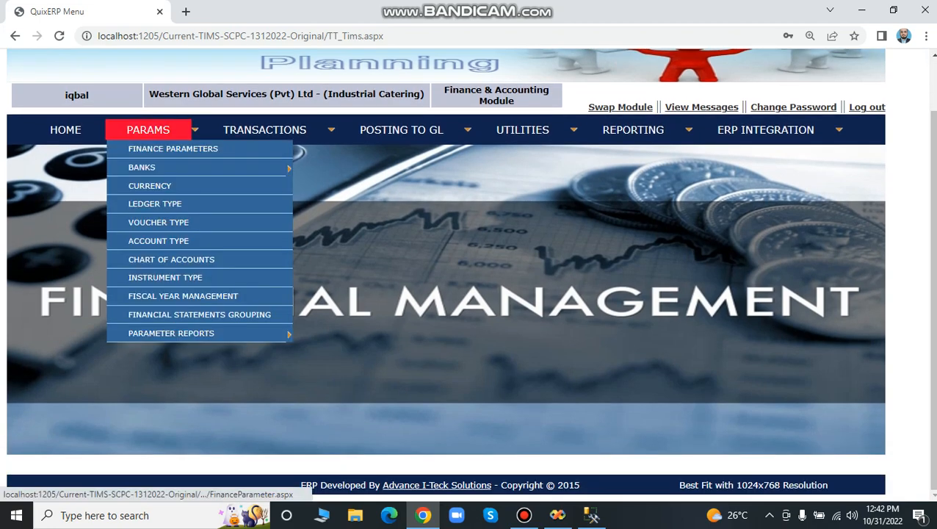
left_click(172, 149)
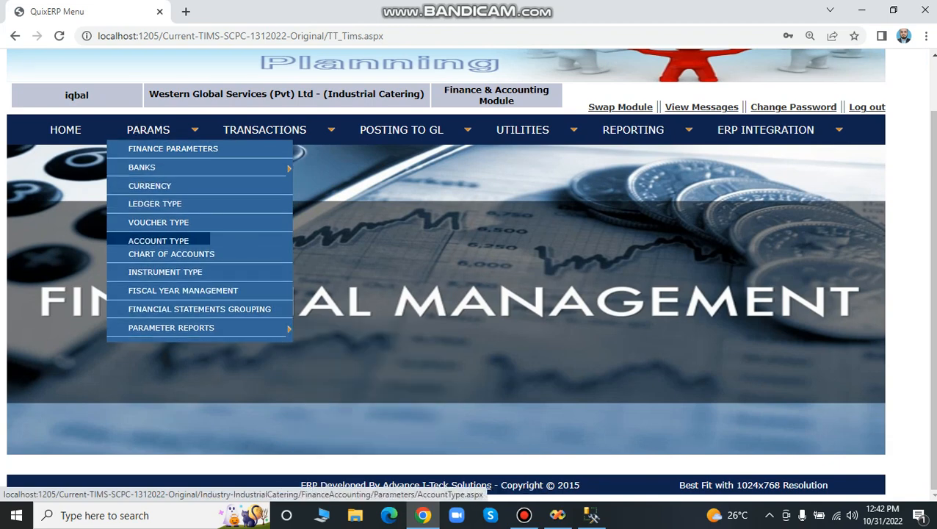
mouse_move(158, 167)
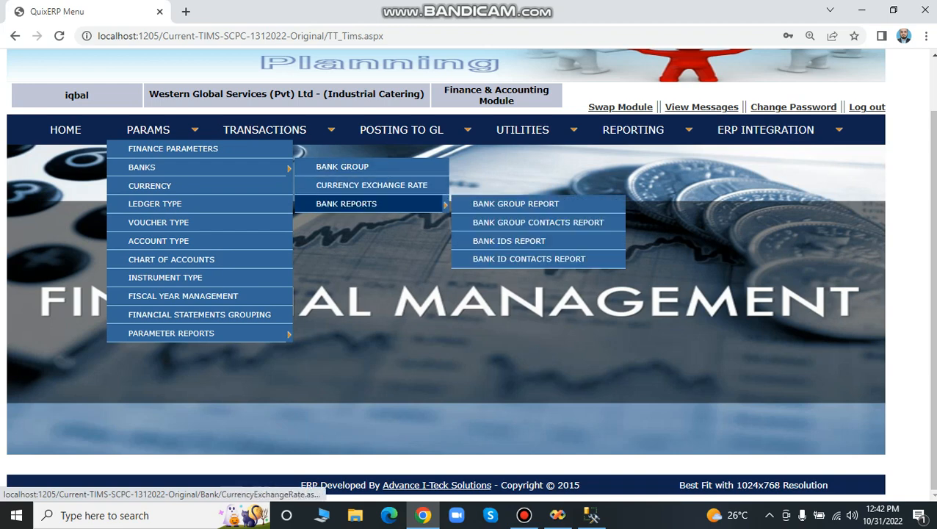
mouse_move(352, 204)
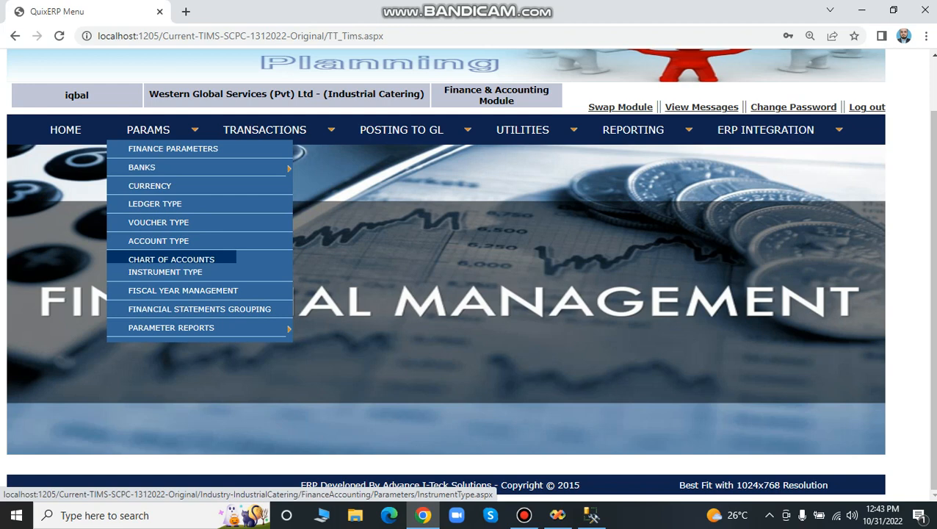
View the Customers record in Ledger Type and its subsidiary ledgers, and return to the module's main page.
left_click(155, 203)
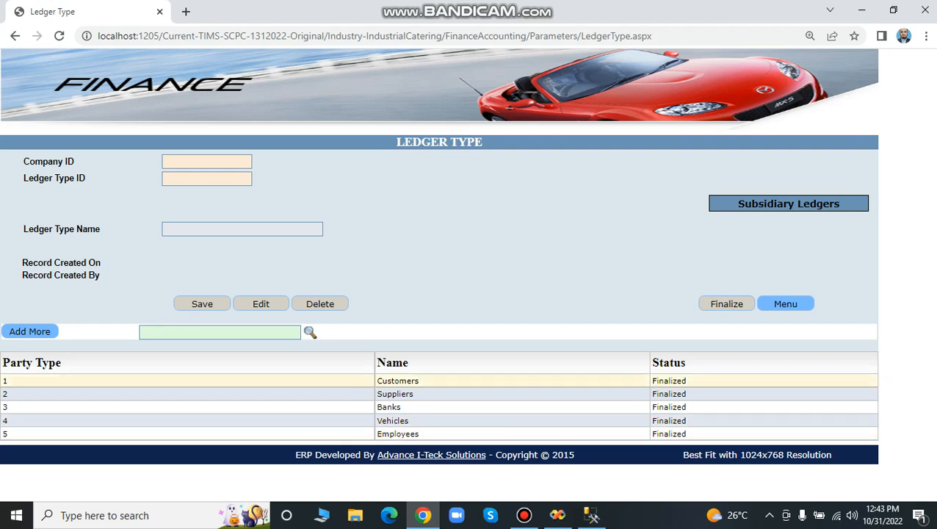
left_click(397, 380)
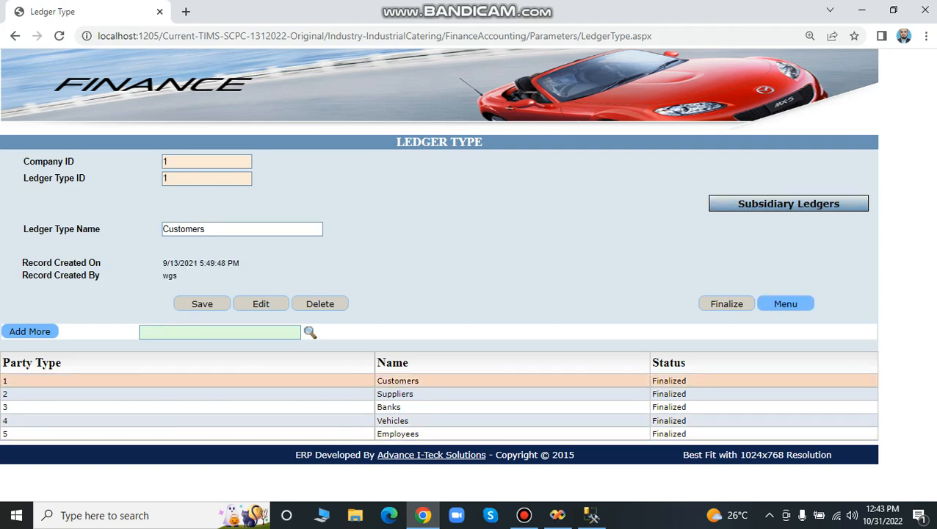
left_click(788, 204)
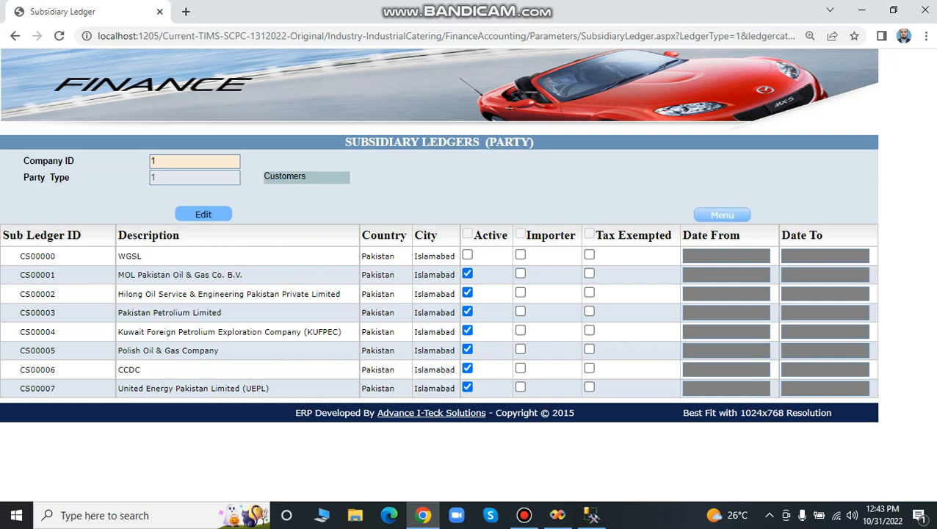
left_click(722, 214)
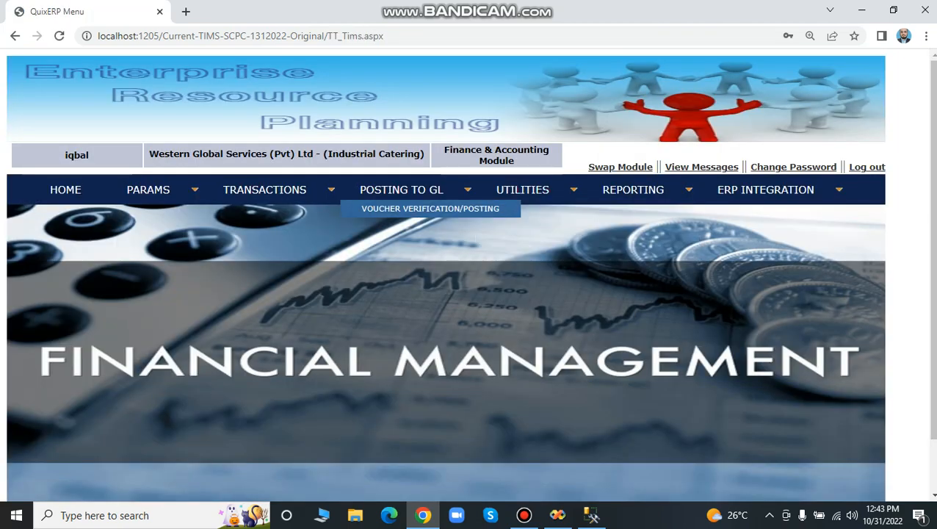
View the Cash Payment Voucher and Journal Voucher records in Voucher Type, and return to the module's main page.
mouse_move(149, 190)
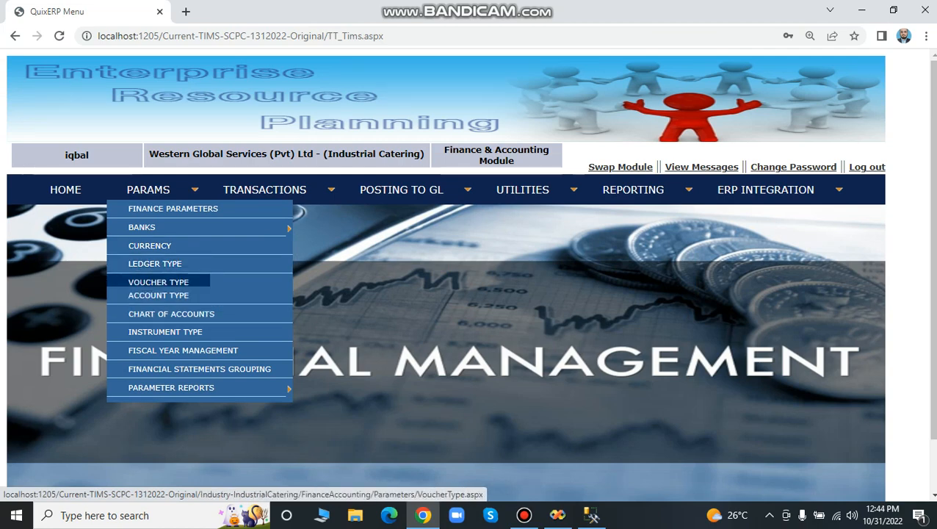
left_click(159, 277)
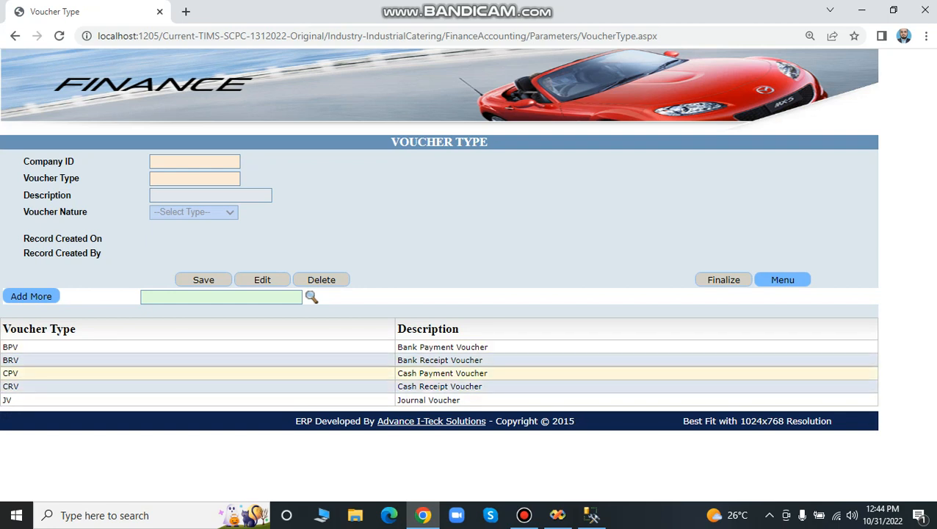
left_click(442, 373)
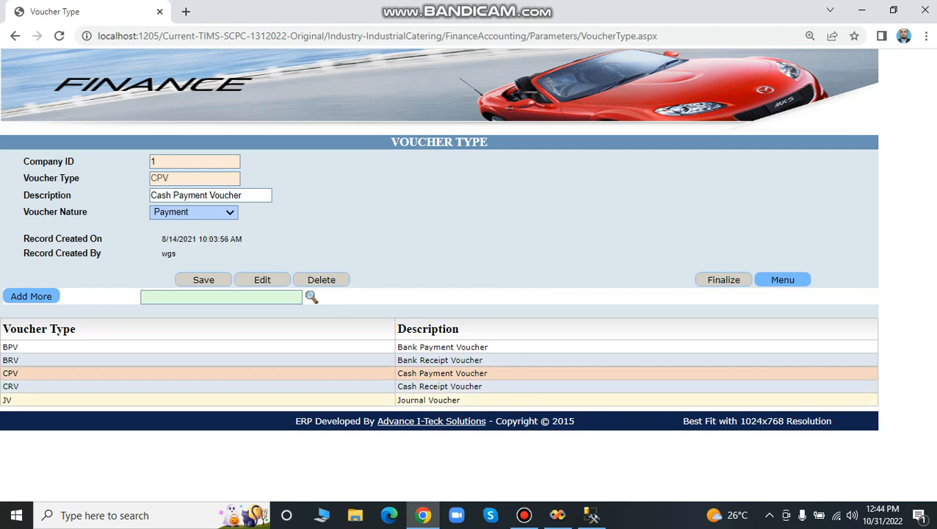
left_click(429, 400)
left_click(783, 279)
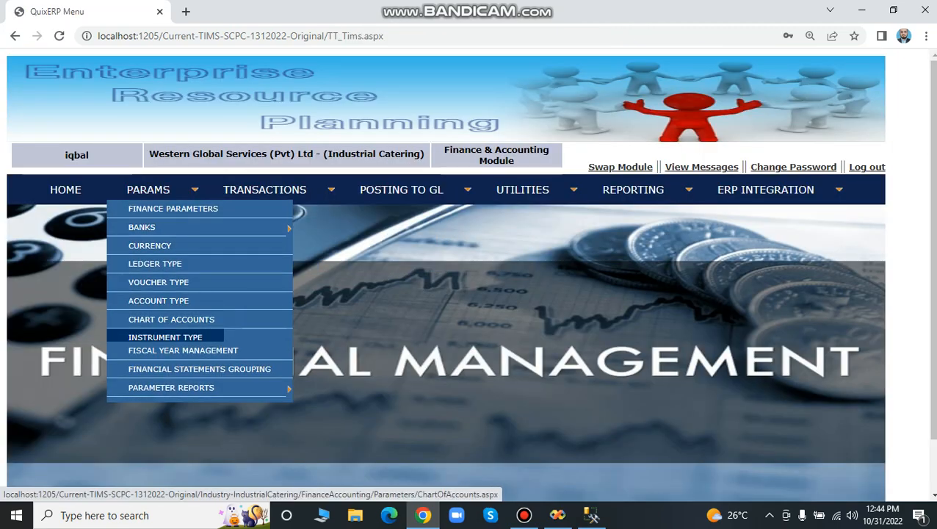
View the defined instrument types in the finance parameters and return to the module's main page.
left_click(165, 332)
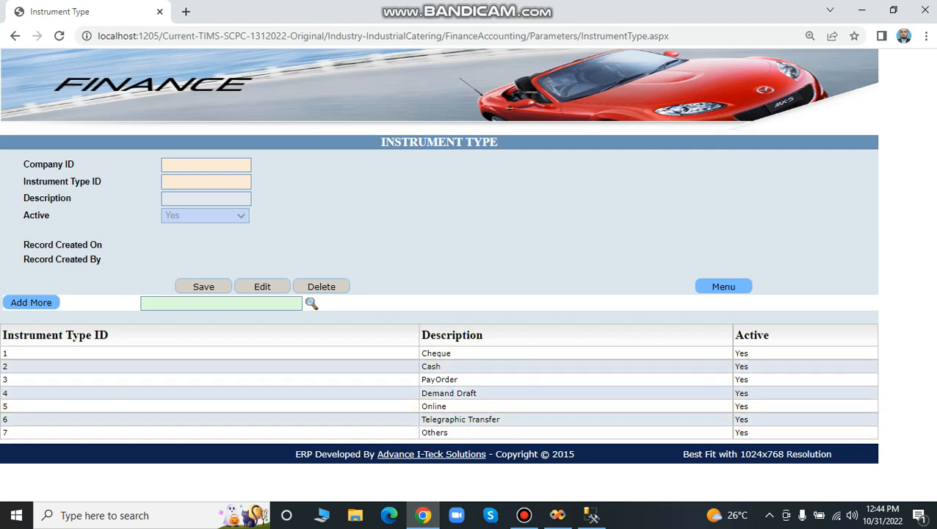
left_click(723, 286)
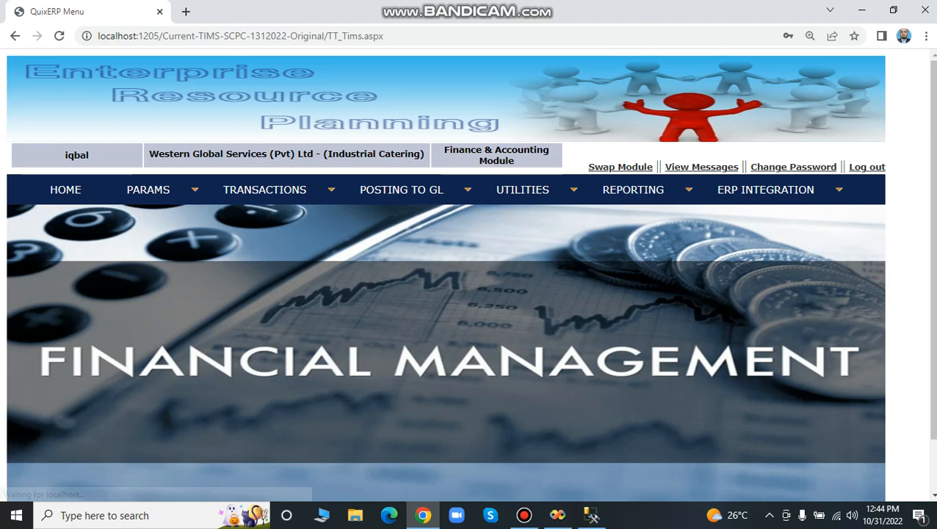
Open the Chart of Accounts from the finance parameters and examine the account list, its levels and account types.
mouse_move(148, 189)
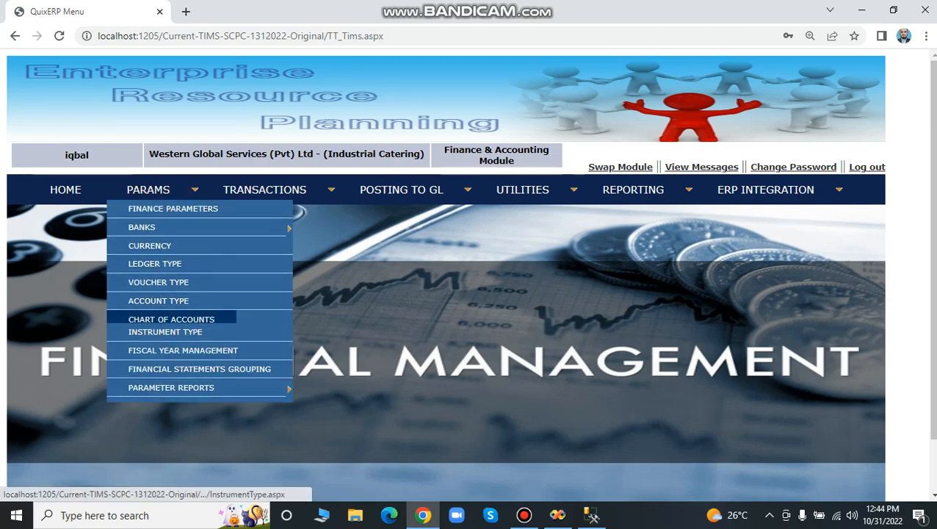
left_click(171, 318)
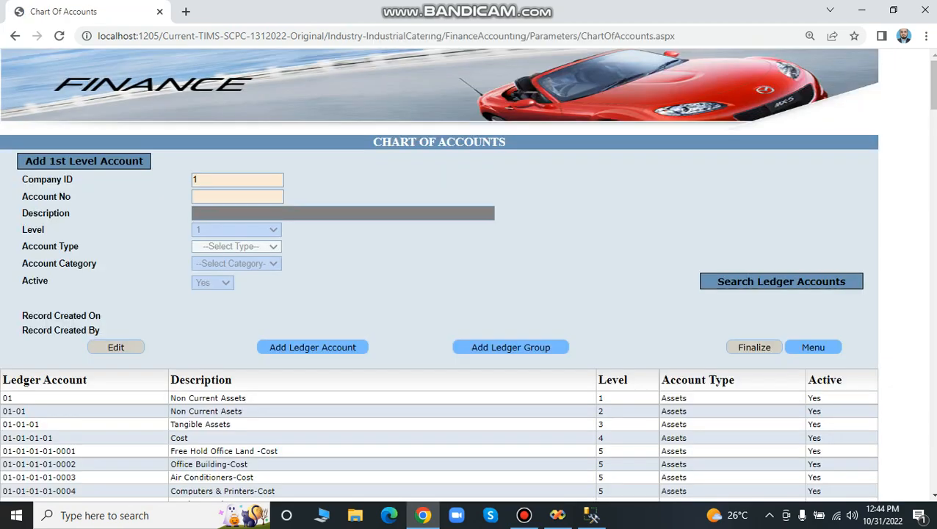
scroll(439, 275, "down", 1)
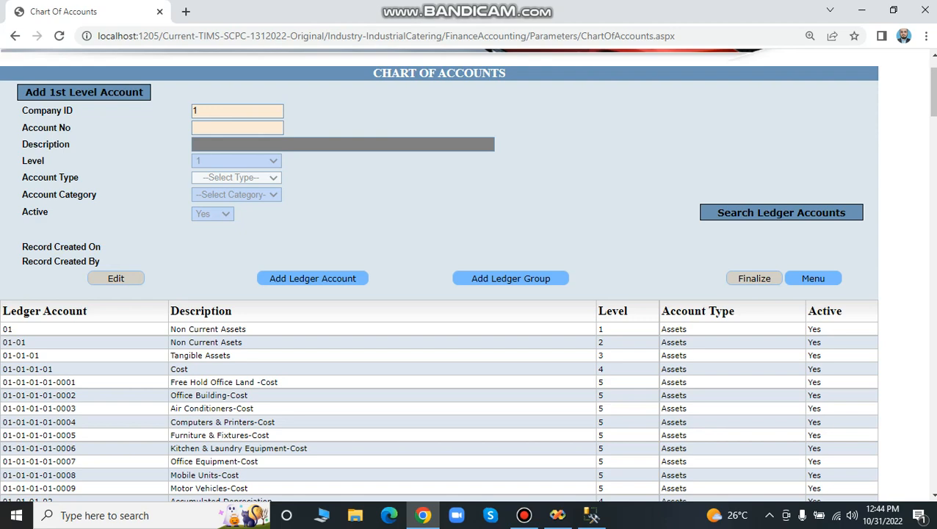
scroll(441, 360, "down", 1)
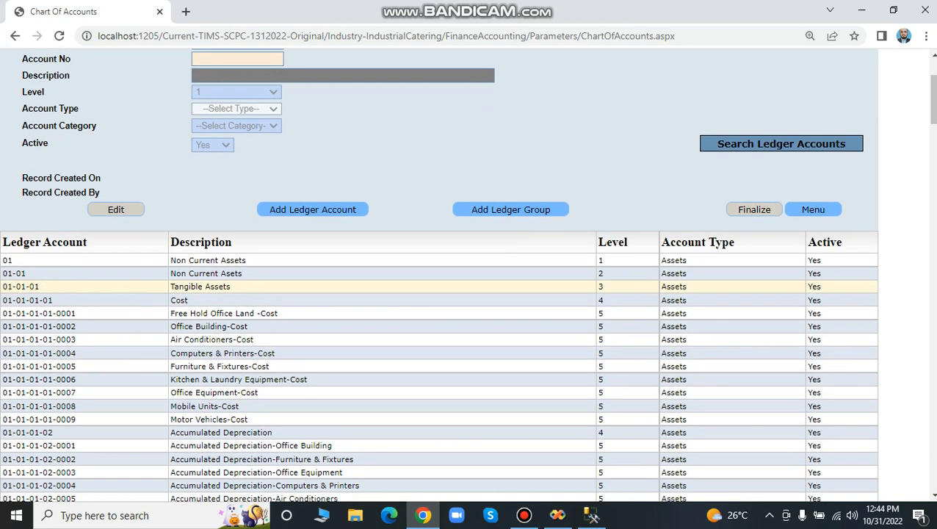
scroll(441, 360, "up", 1)
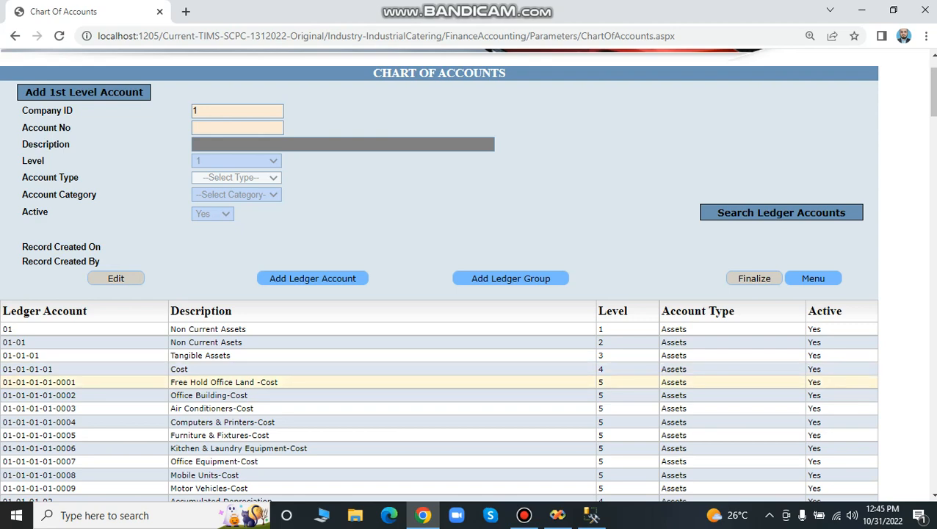
scroll(441, 371, "down", 1)
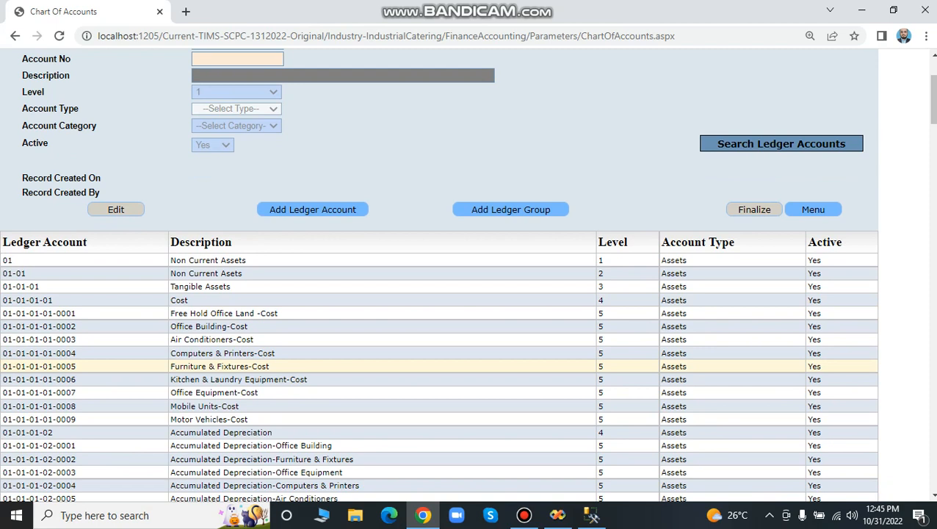
scroll(441, 329, "up", 1)
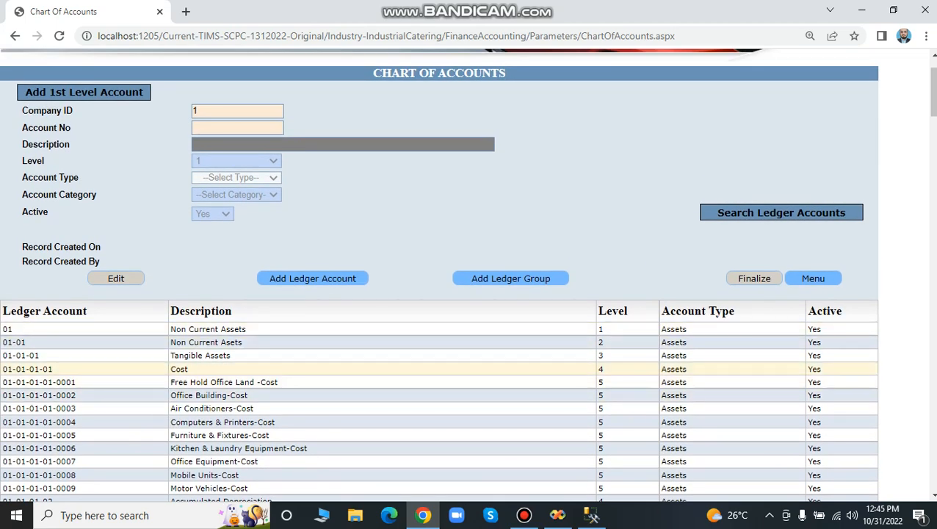
scroll(440, 294, "down", 1)
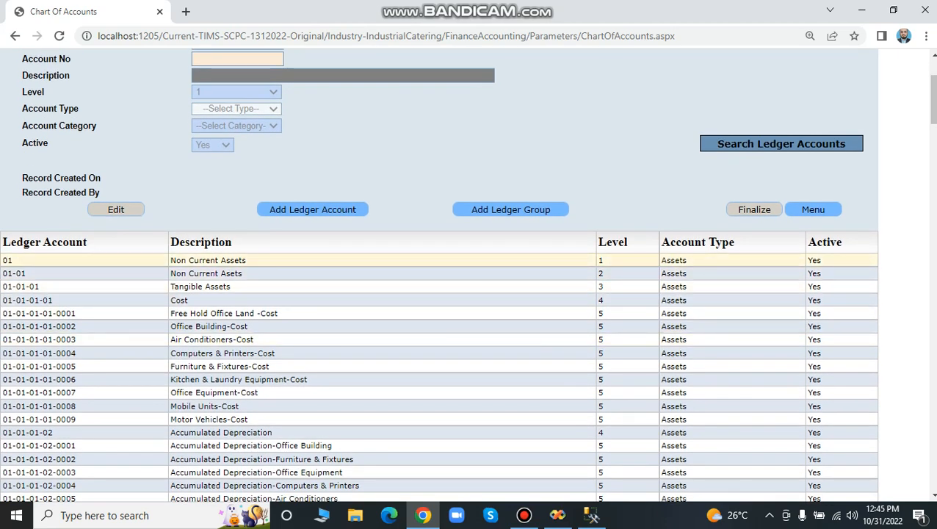
View the level 1 account record 01 and the level 2 record 01-01 of the non-current assets.
left_click(209, 261)
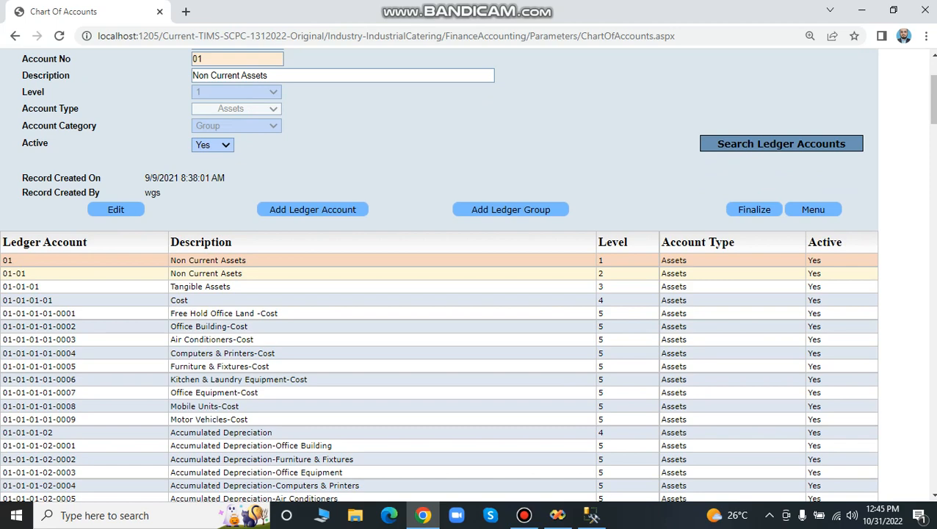
left_click(209, 273)
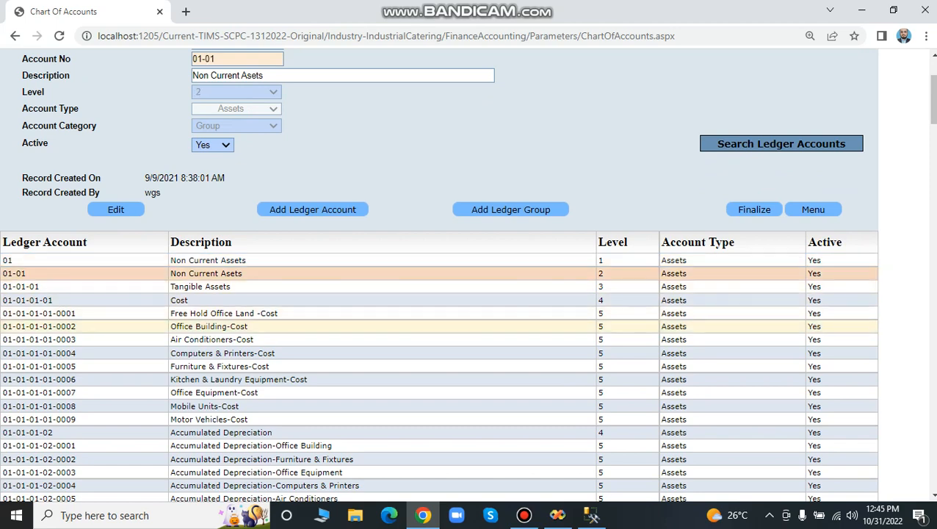
scroll(220, 433, "down", 4)
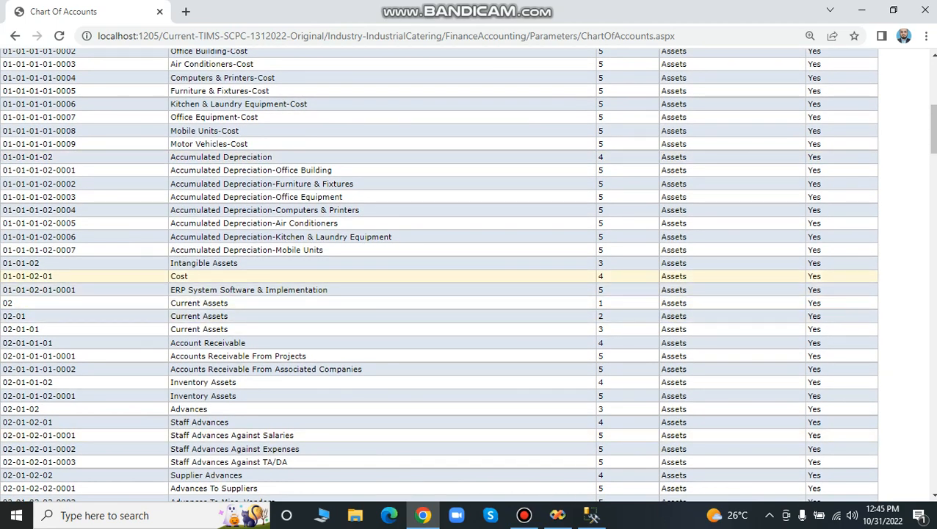
scroll(441, 295, "up", 1)
scroll(441, 294, "up", 6)
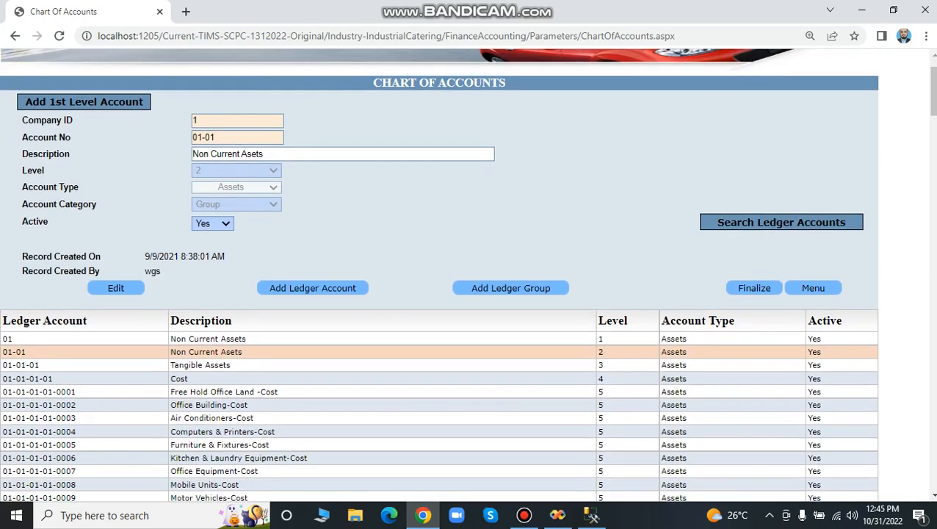
View the level 3 Tangible Assets, level 4 Cost and level 5 Free Hold Office Land -Cost records in the chart of accounts.
scroll(441, 294, "down", 2)
left_click(206, 286)
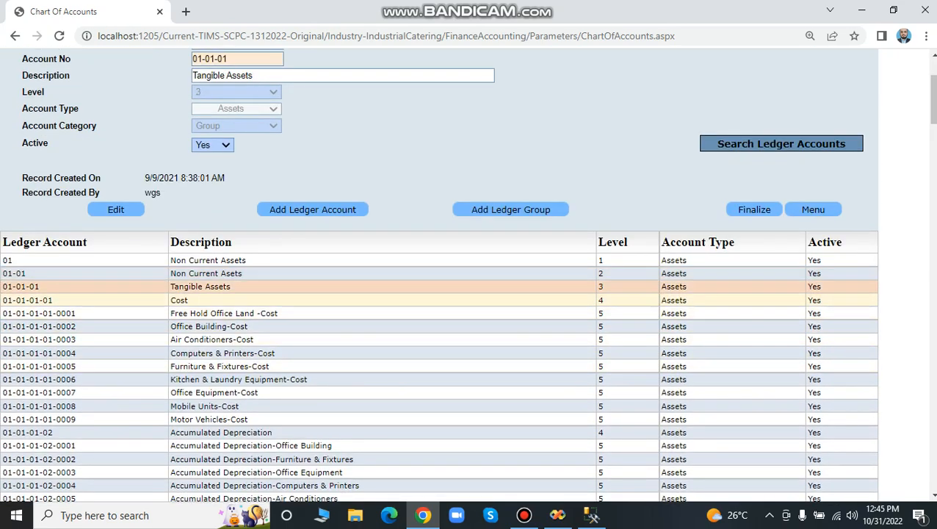
left_click(206, 300)
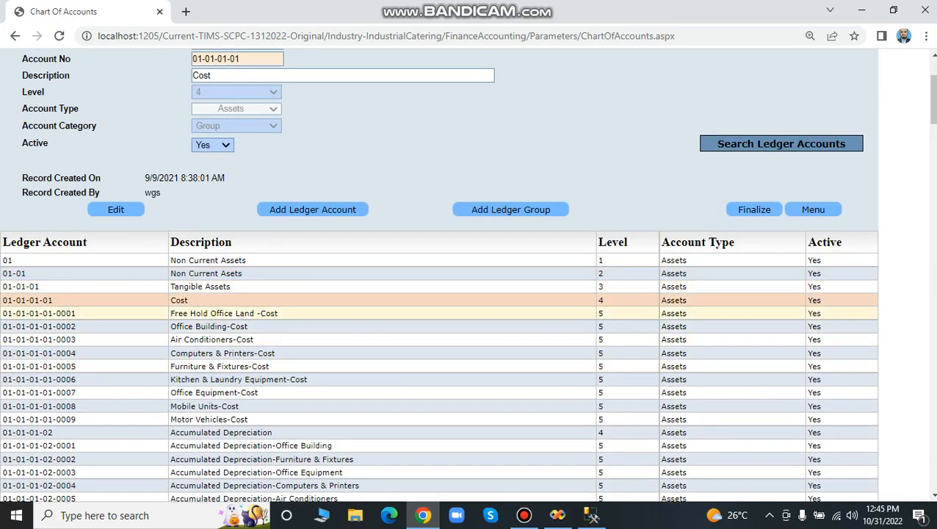
left_click(205, 313)
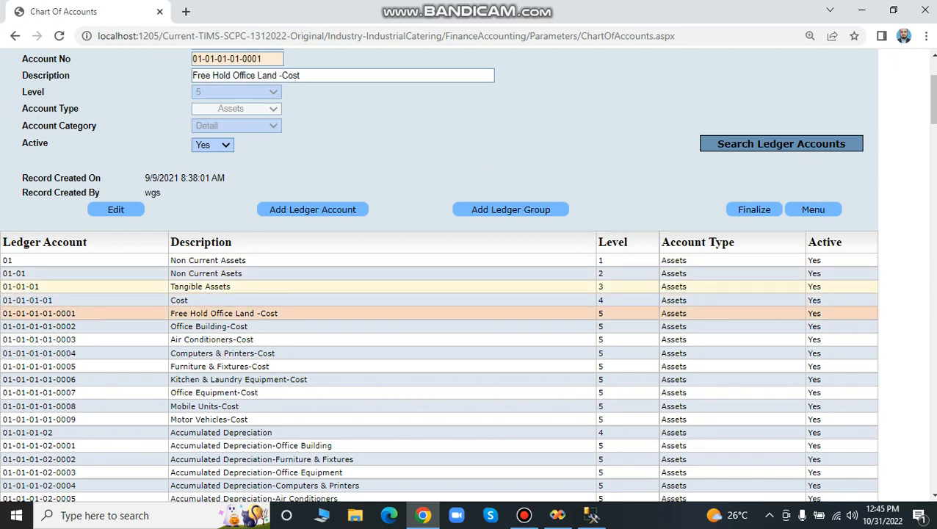
Compare the level 3 Tangible Assets and Intangible Assets records, and view the Cost group 01-01-01-01 under Tangible Assets.
left_click(206, 287)
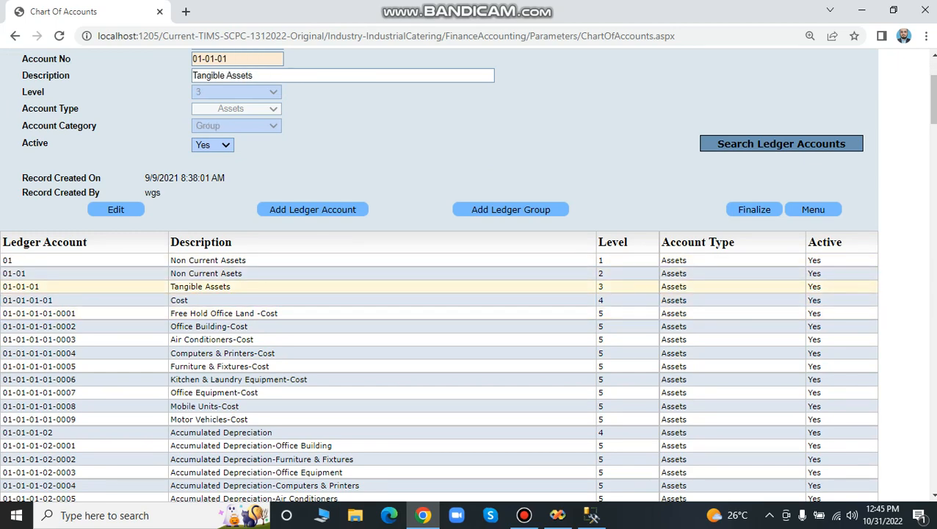
scroll(220, 316, "down", 3)
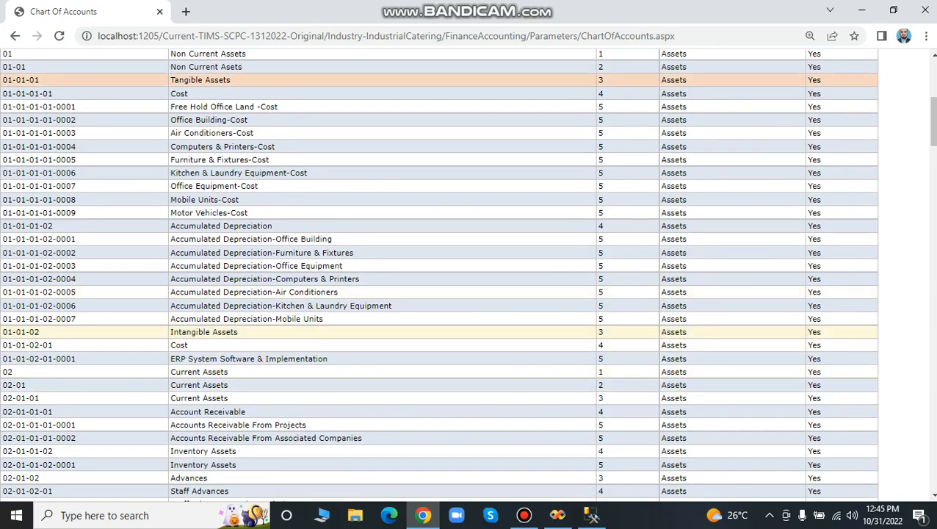
left_click(205, 332)
scroll(220, 254, "up", 3)
scroll(221, 204, "down", 2)
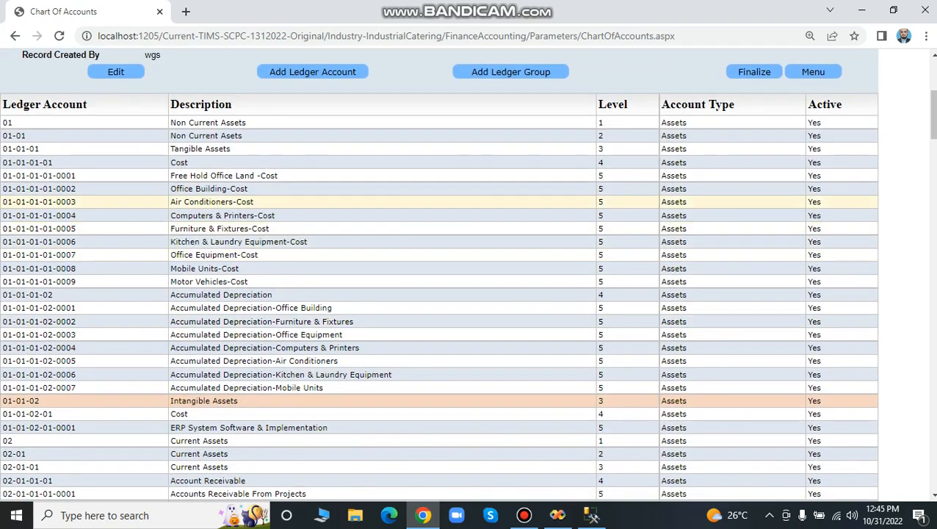
left_click(206, 162)
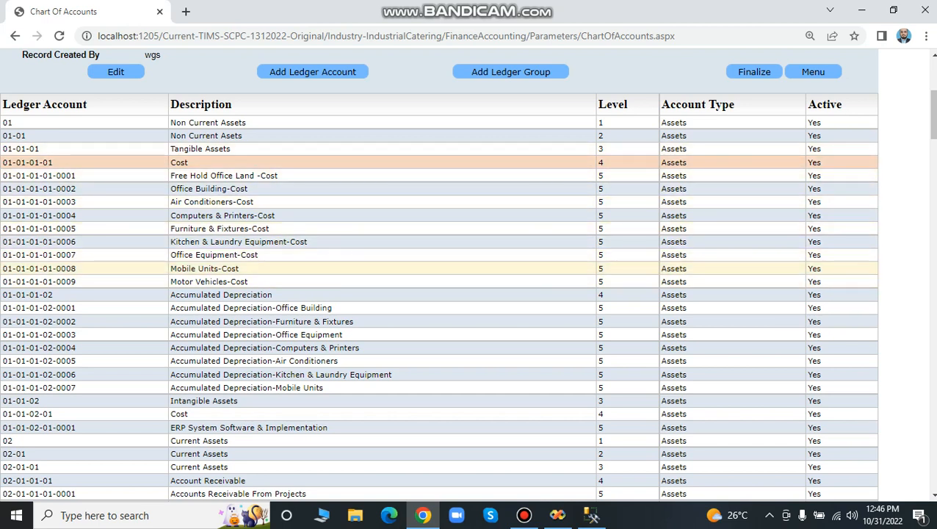
View the Intangible Assets group and its ERP System Software & Implementation detail account, and review the record alongside the account list.
scroll(467, 275, "down", 3)
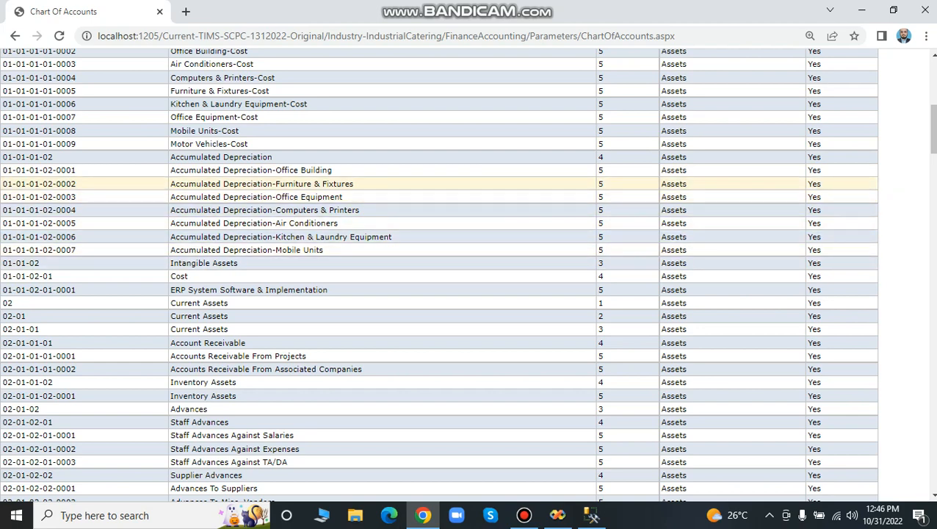
scroll(440, 202, "down", 1)
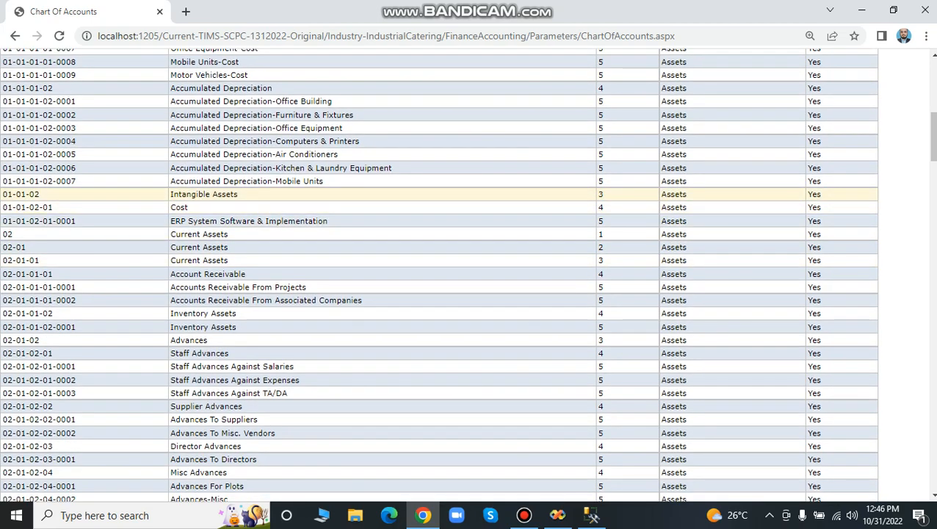
left_click(220, 195)
left_click(220, 208)
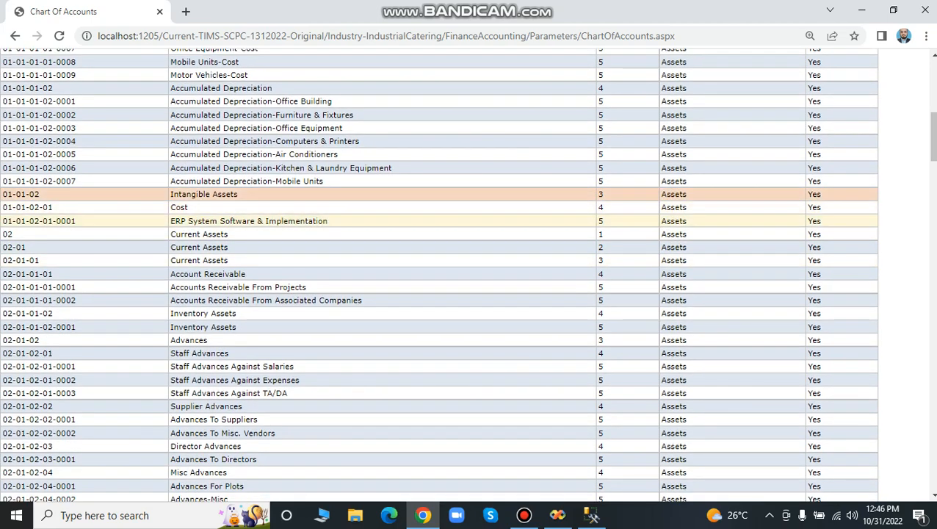
left_click(221, 221)
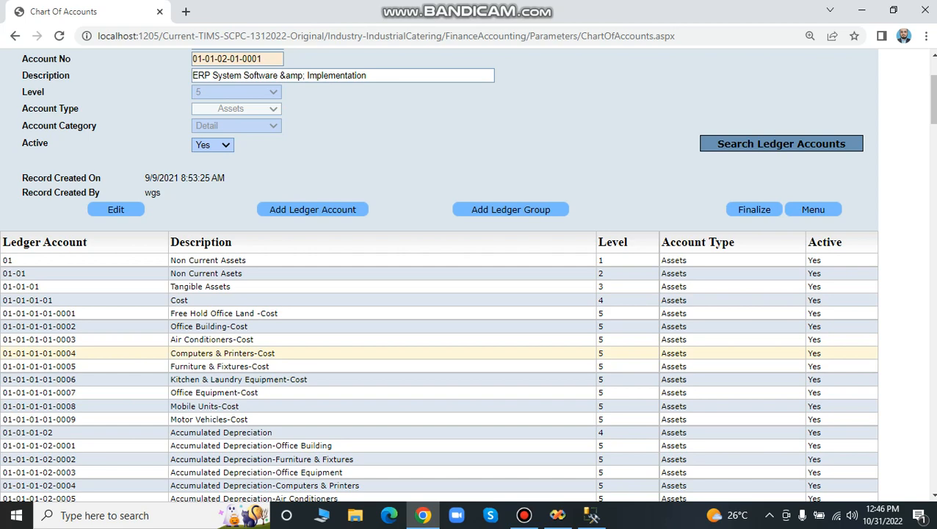
scroll(221, 353, "down", 1)
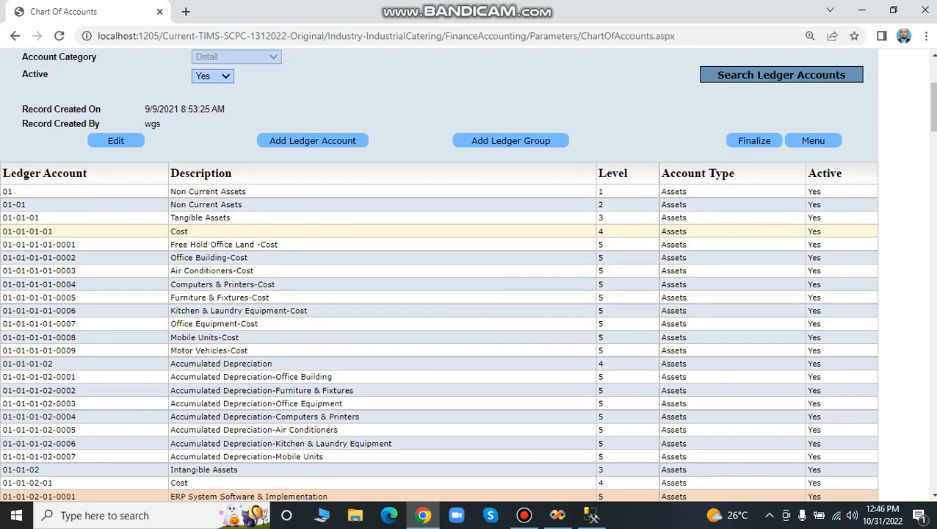
scroll(439, 231, "up", 2)
scroll(439, 309, "down", 1)
scroll(440, 363, "down", 1)
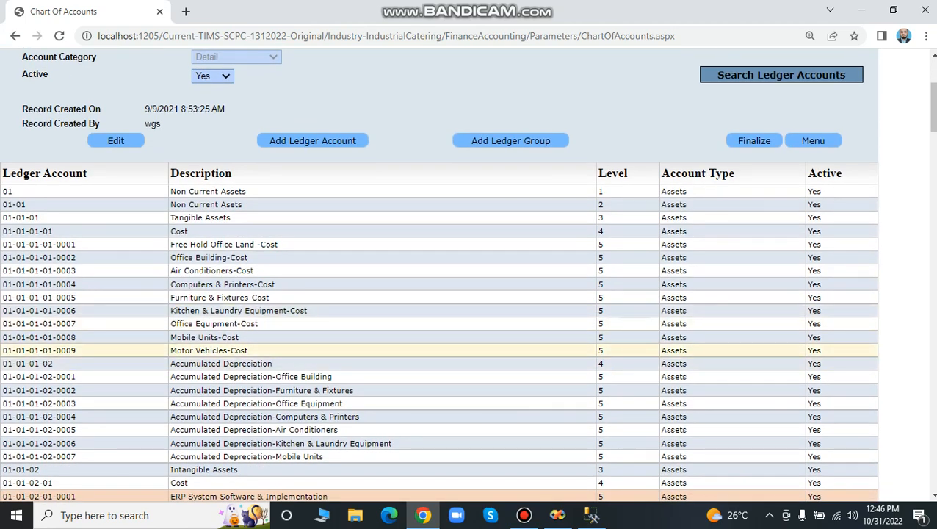
Add a level 5 ledger account described as "Test account" alongside Motor Vehicles-Cost, generate its account number and save it.
left_click(210, 350)
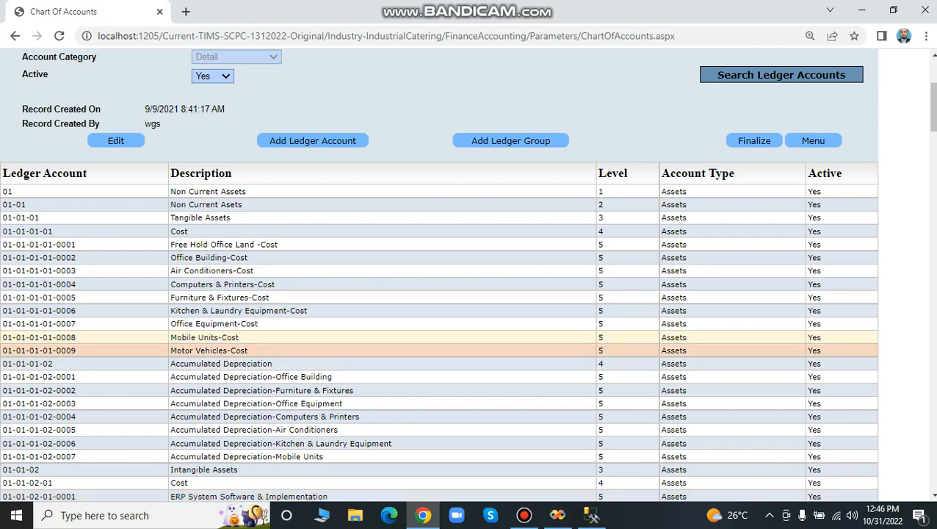
left_click(313, 140)
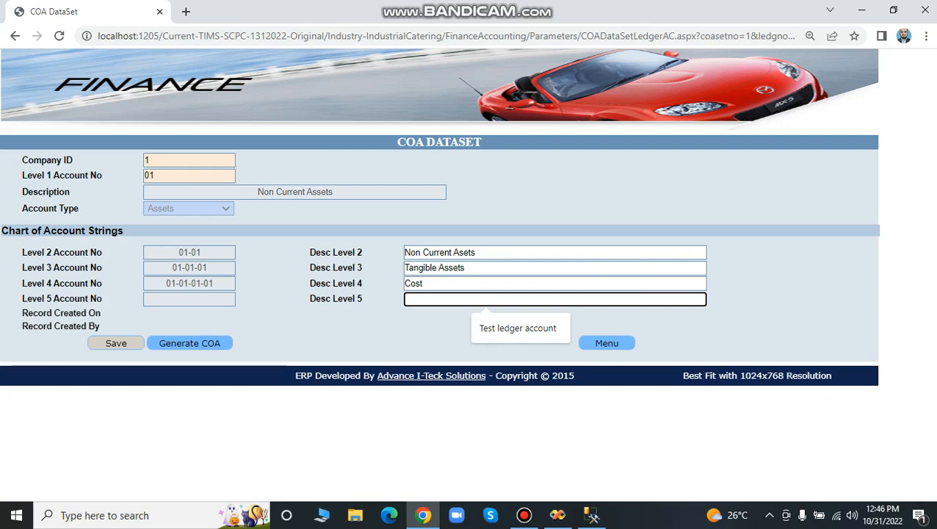
type("Test account")
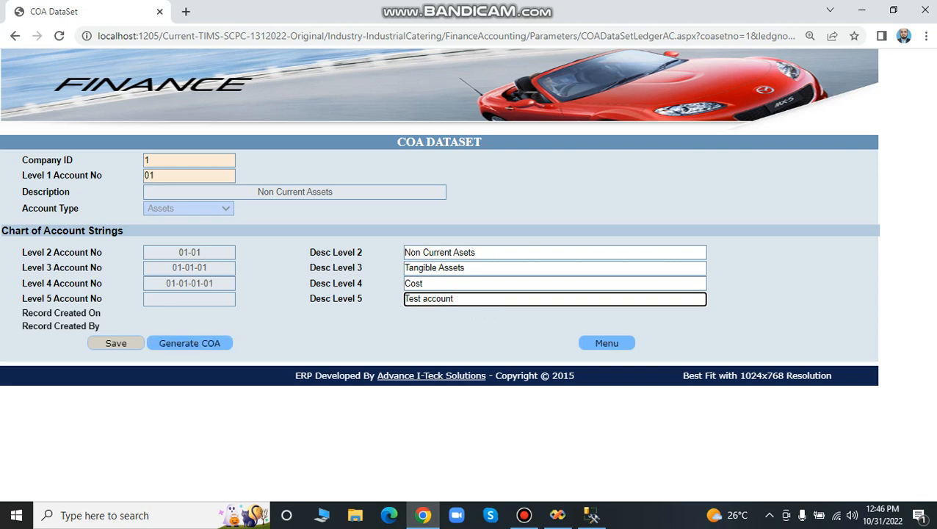
left_click(190, 343)
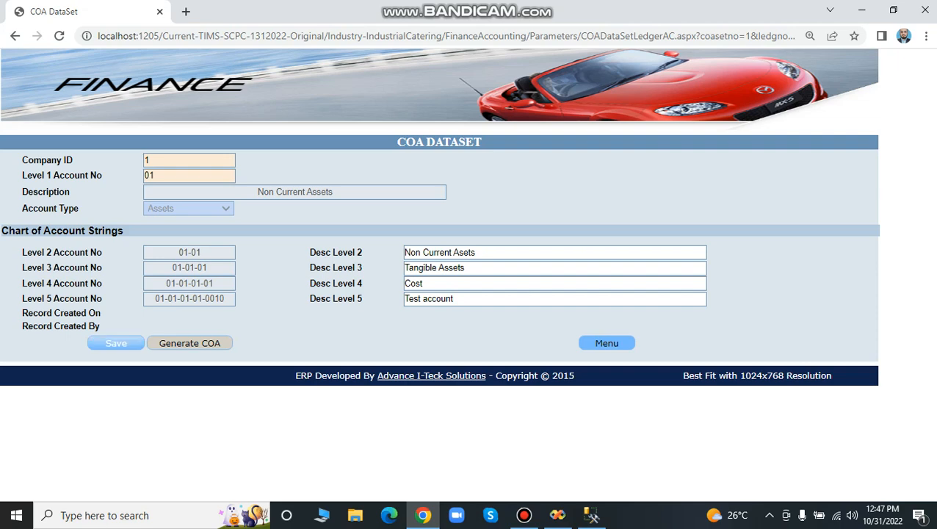
left_click(116, 343)
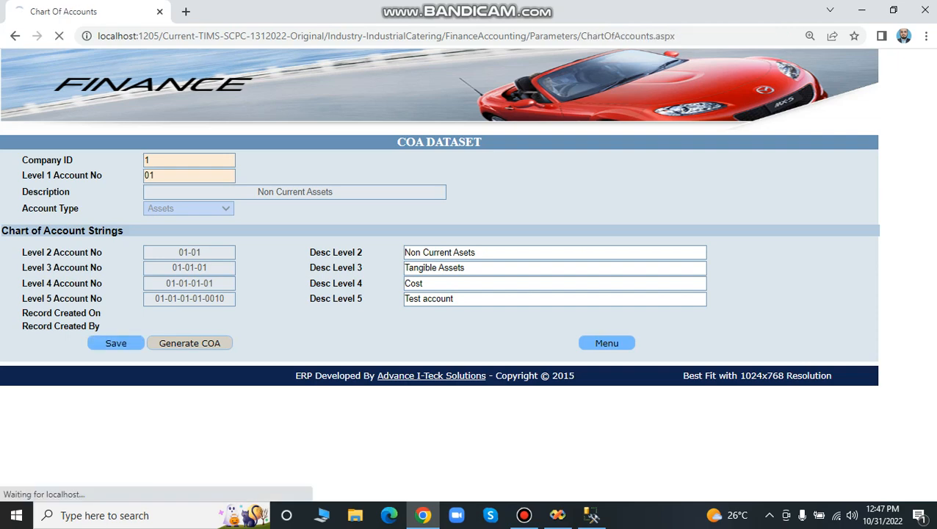
Locate the new Test Account in the chart of accounts and look through the rest of the list, including the expense accounts.
scroll(440, 293, "down", 1)
scroll(440, 293, "down", 2)
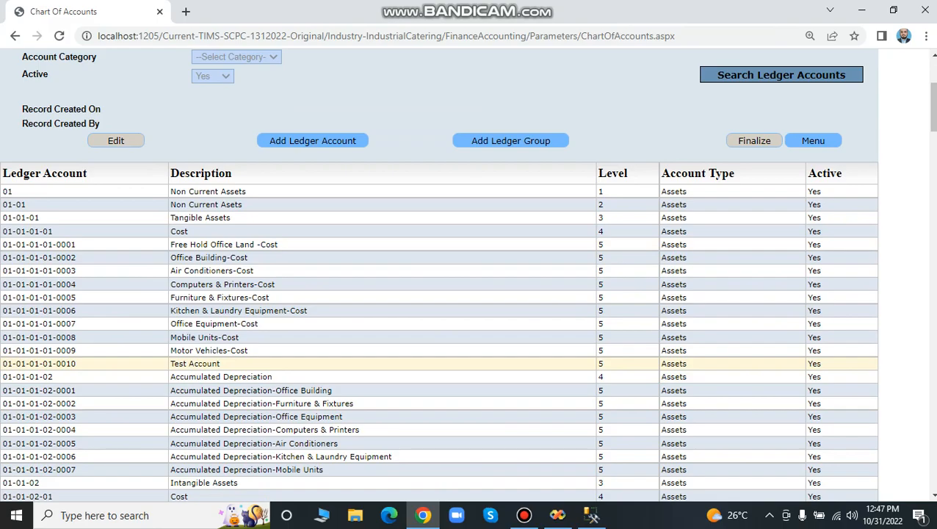
scroll(439, 364, "down", 20)
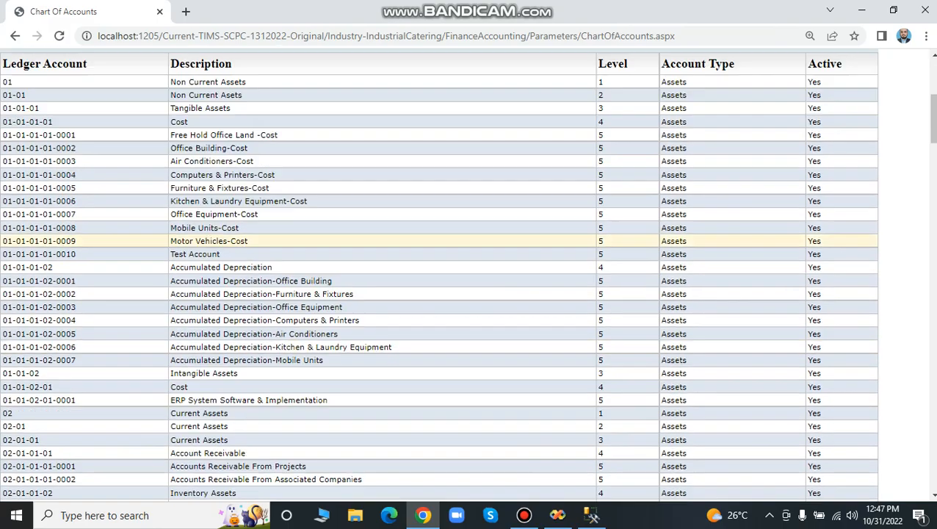
scroll(440, 275, "down", 20)
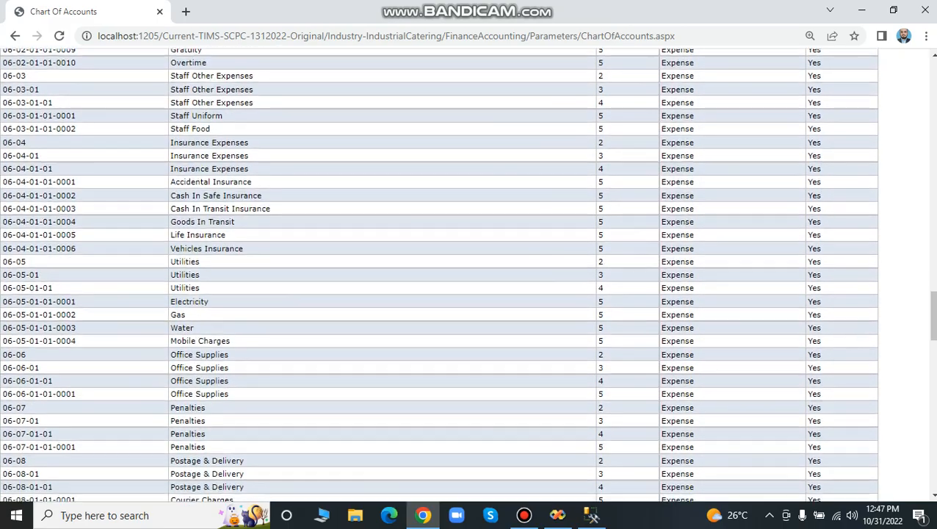
scroll(439, 275, "up", 20)
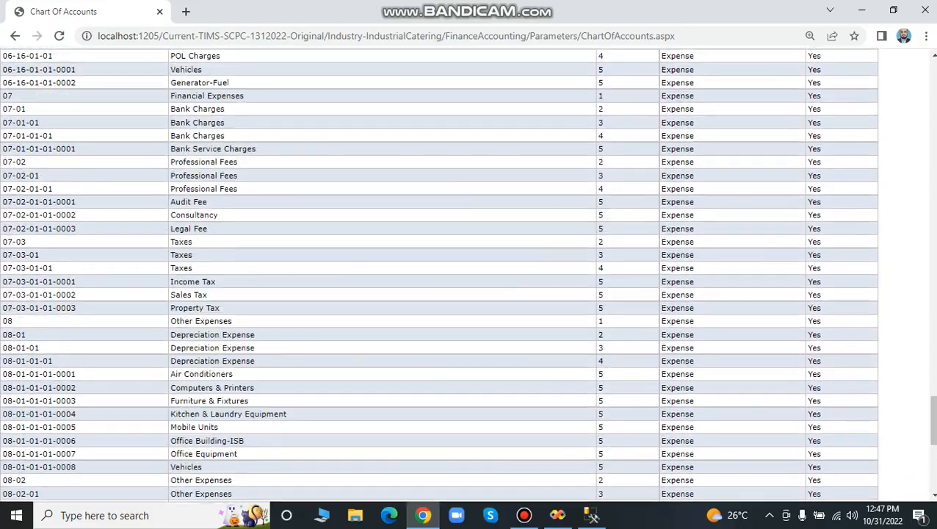
scroll(439, 275, "up", 20)
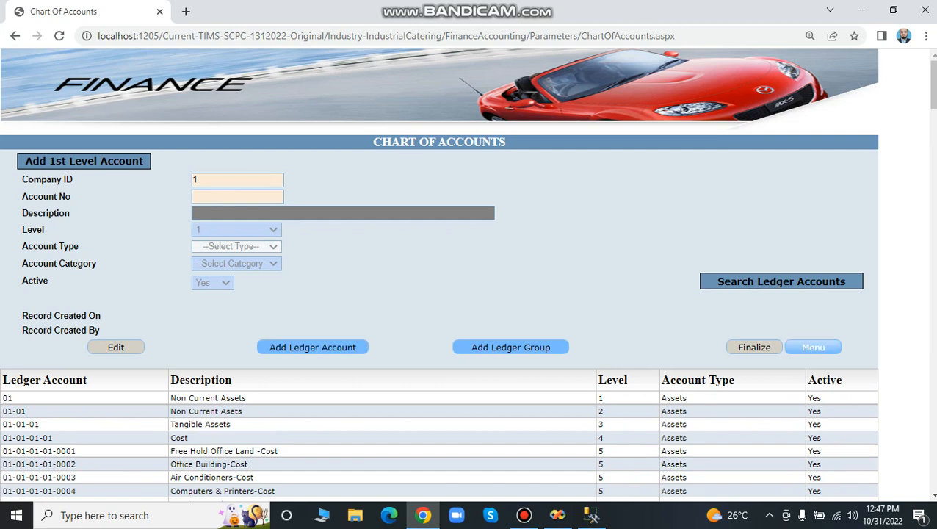
Leave the chart of accounts, open Voucher Generation and start a Bank Payment Voucher for accounting year 2022-23.
left_click(813, 348)
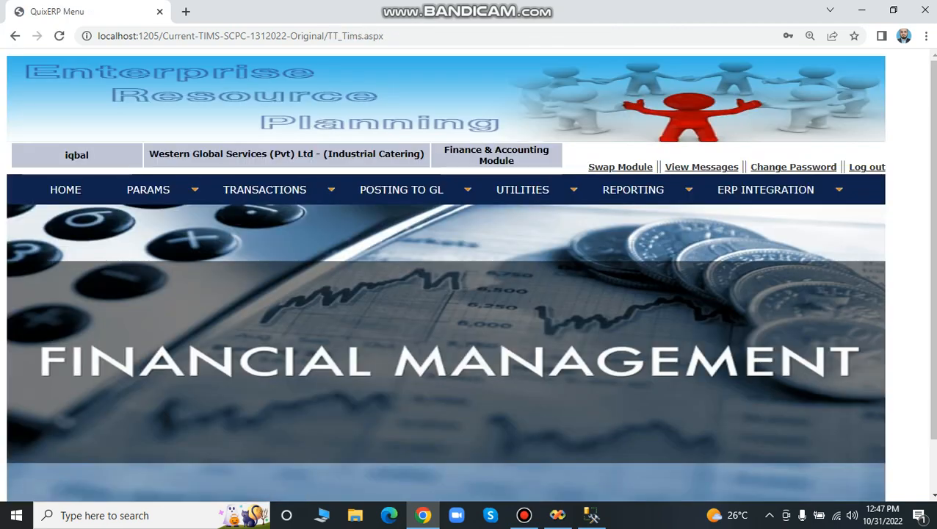
mouse_move(264, 192)
left_click(250, 207)
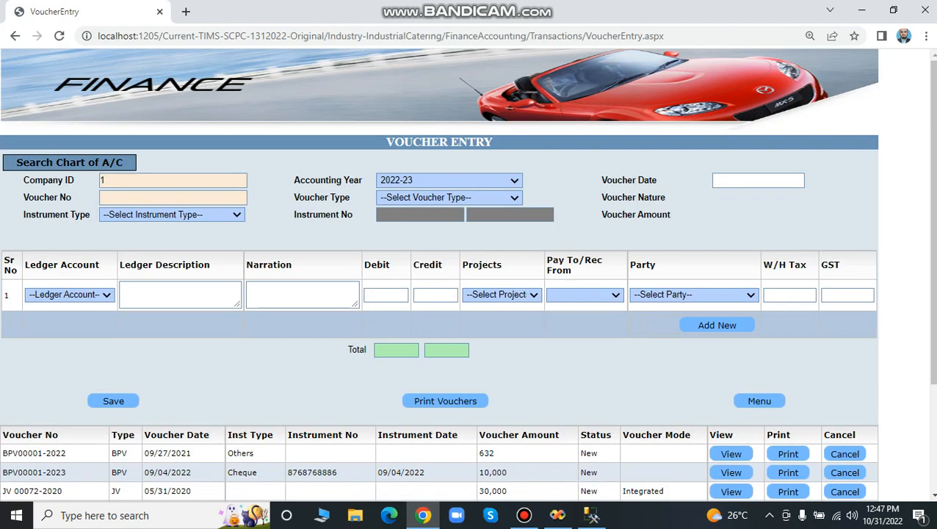
left_click(448, 197)
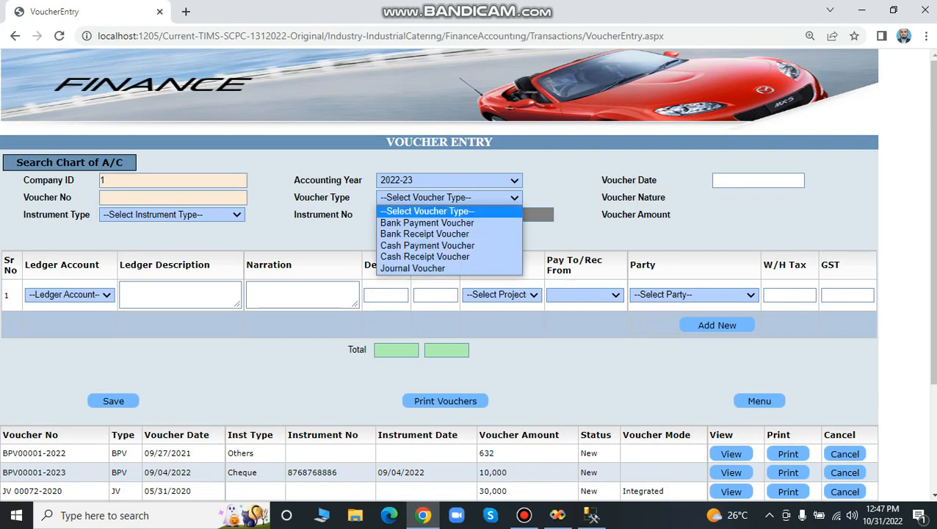
left_click(426, 223)
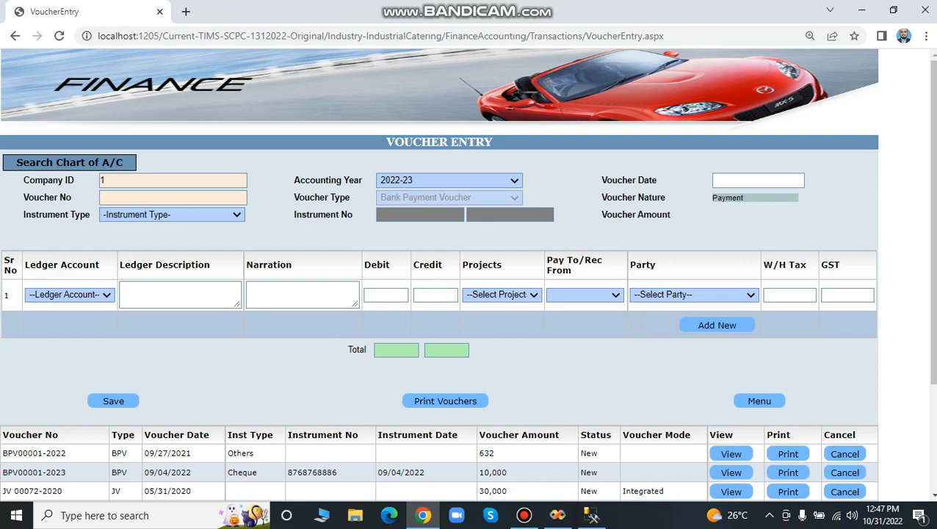
Set the voucher's instrument type to Cheque, with instrument number 2332323 and instrument date 10/18/2022.
left_click(172, 215)
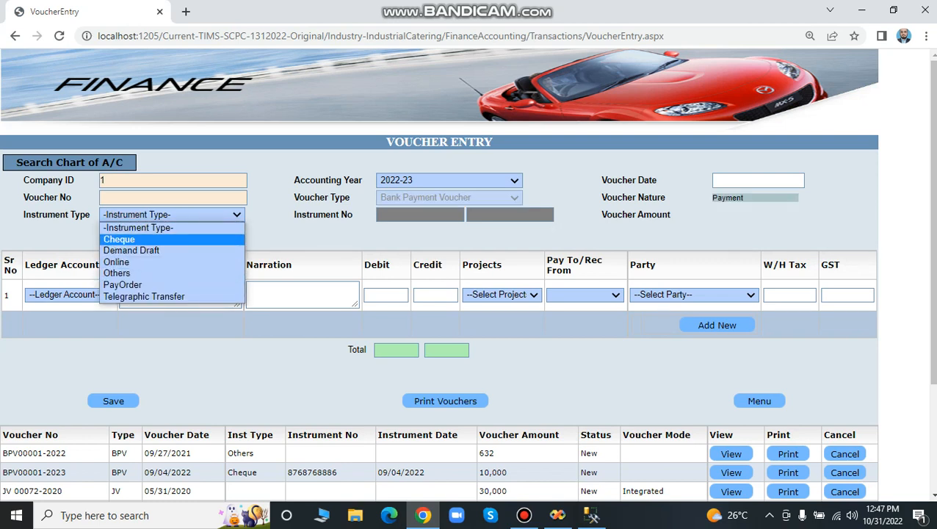
left_click(119, 240)
left_click(420, 215)
type("erwerewrte")
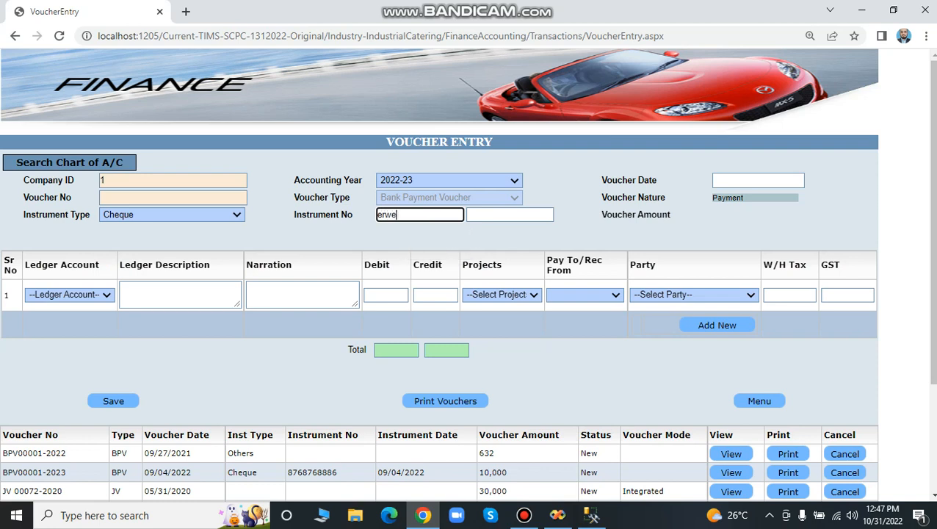
key("BackSpace")
key("BackSpace")
key("BackSpace")
key("BackSpace")
key("BackSpace")
key("BackSpace")
key("BackSpace")
type("2332323")
key("Tab")
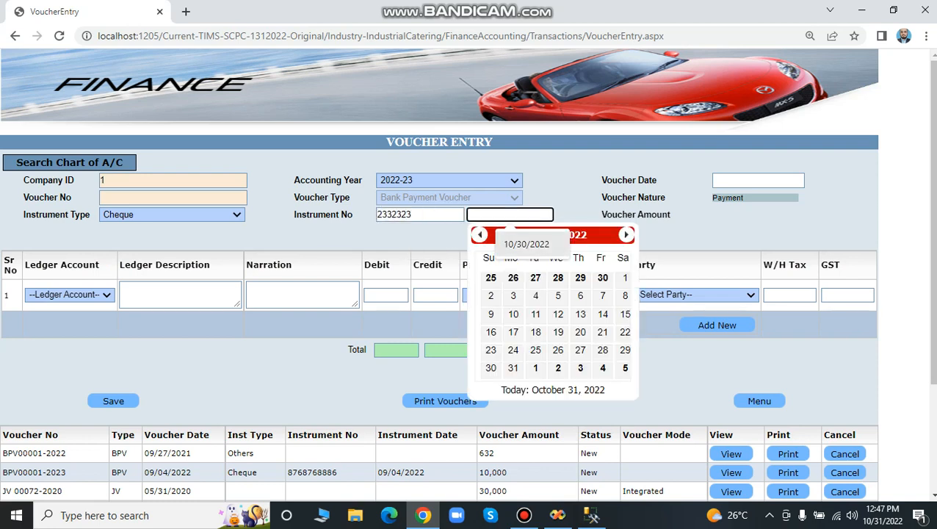
left_click(535, 332)
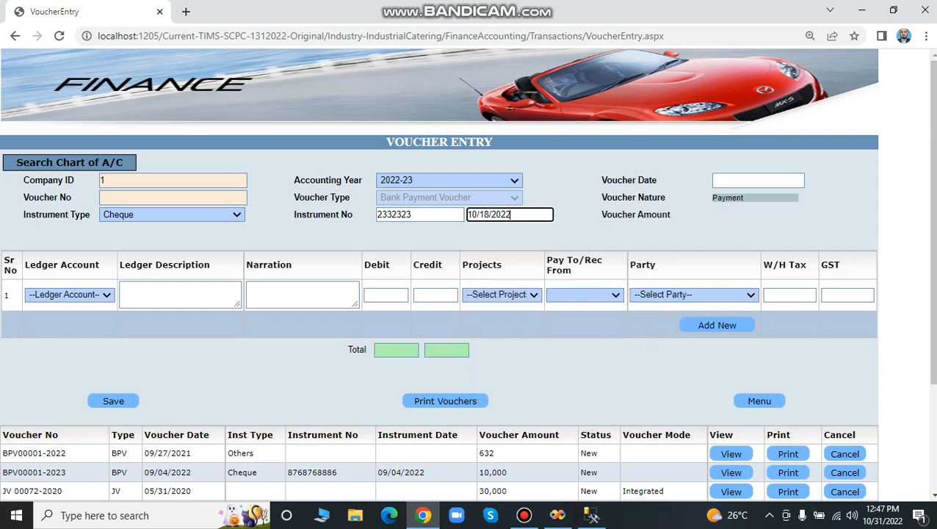
left_click(81, 295)
left_click(95, 144)
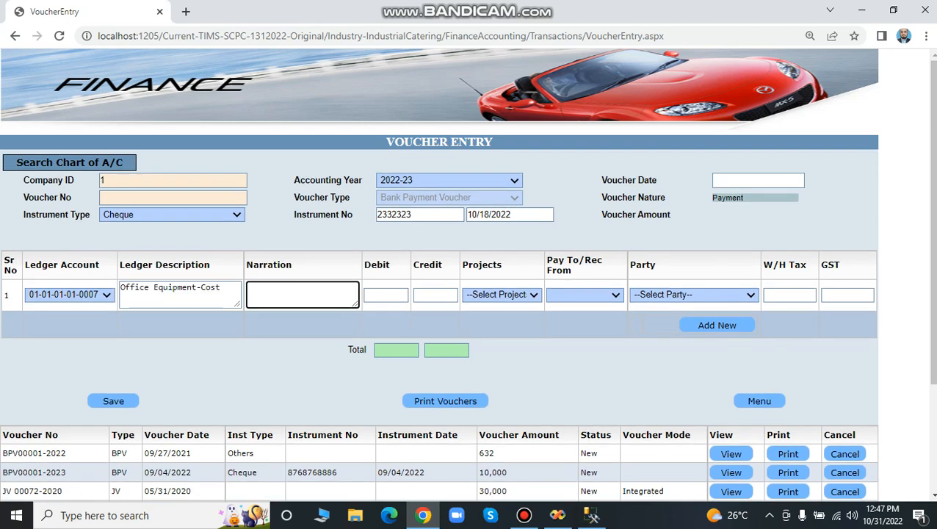
left_click(386, 295)
type("1000")
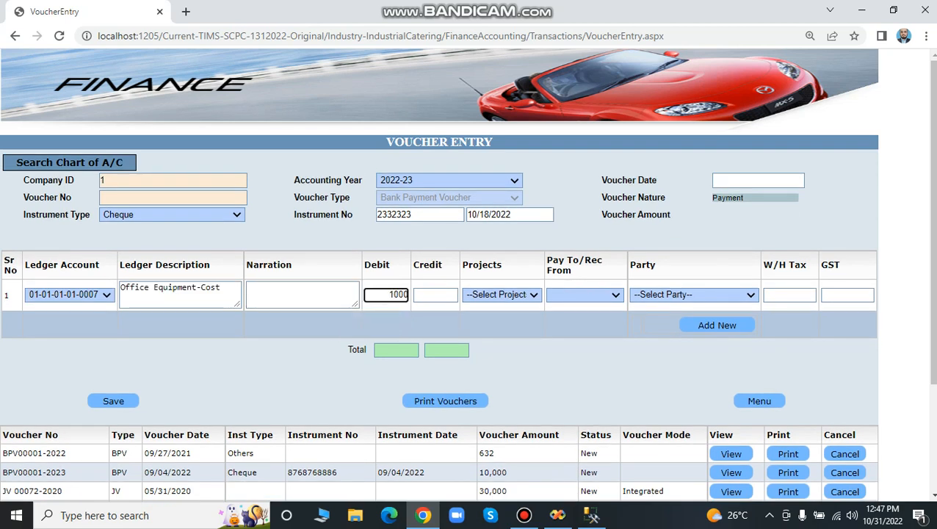
key("Tab")
key("Tab")
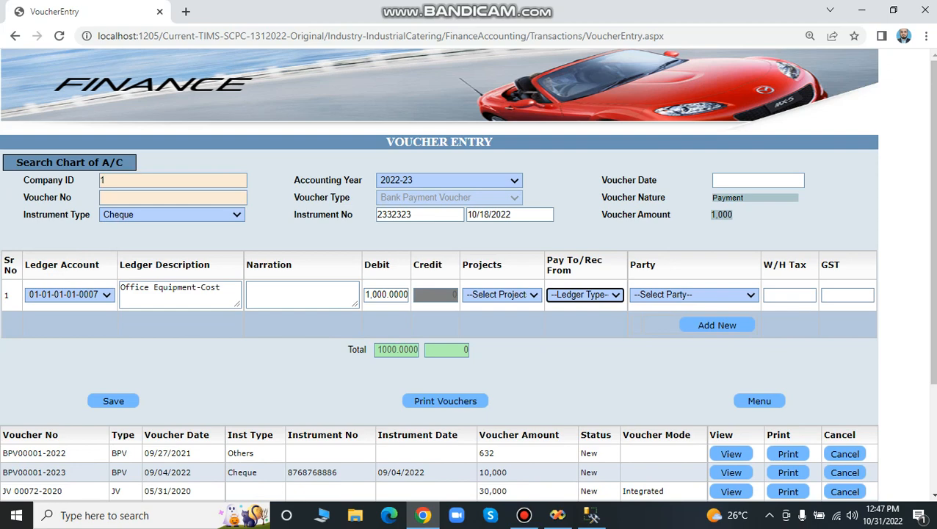
Assign the Office Equipment-Cost line to the WGSL project.
scroll(501, 275, "down", 1)
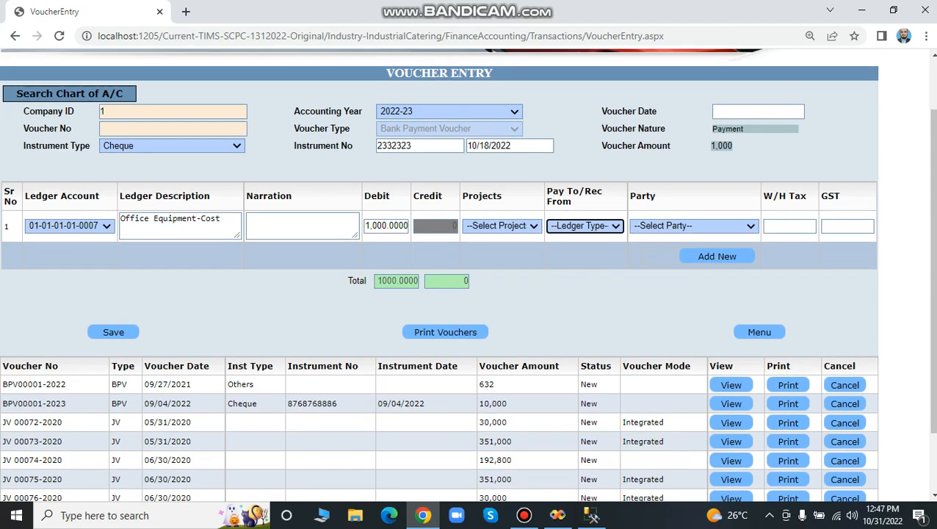
left_click(502, 226)
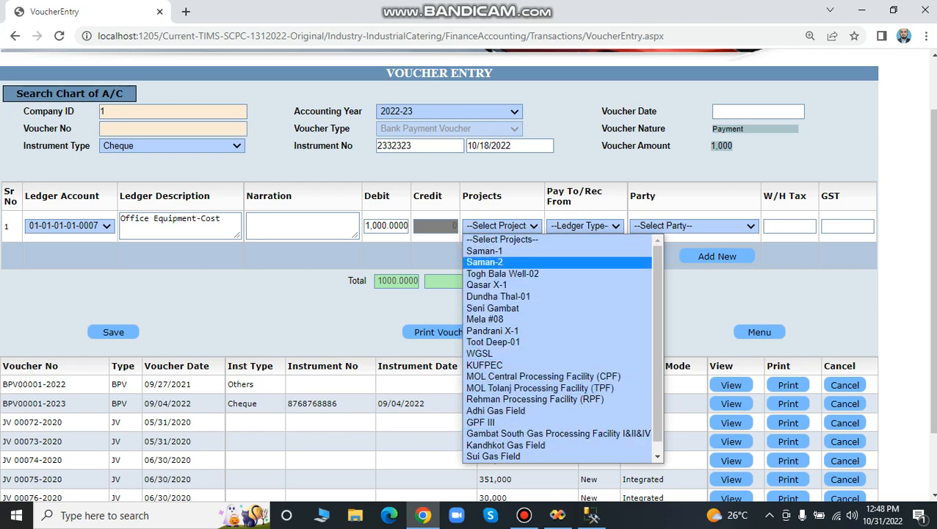
left_click(485, 252)
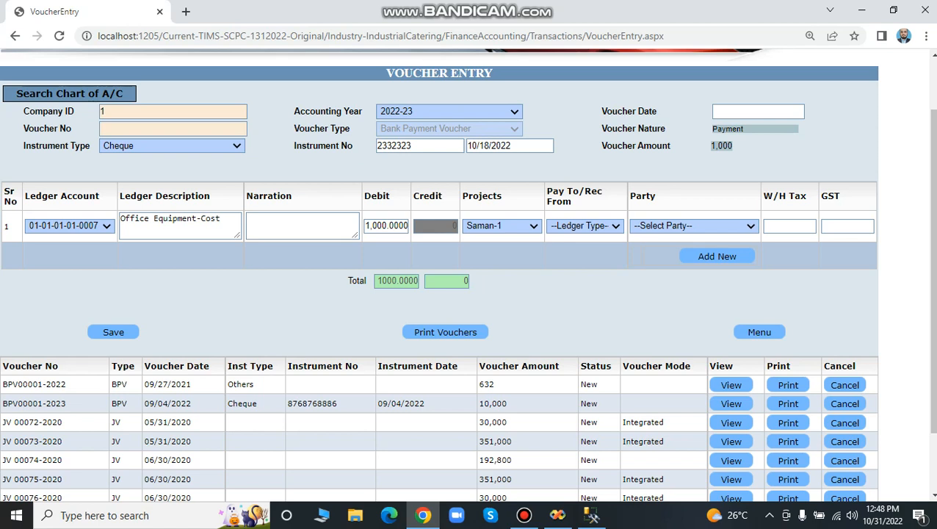
left_click(501, 225)
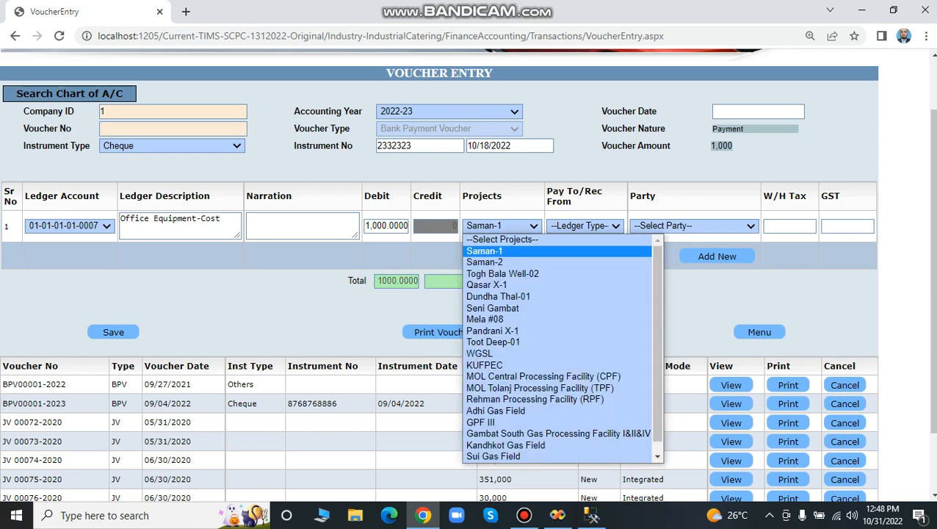
key("Up")
key("Up")
key("Down")
key("Down")
key("Down")
key("Down")
key("Down")
key("Down")
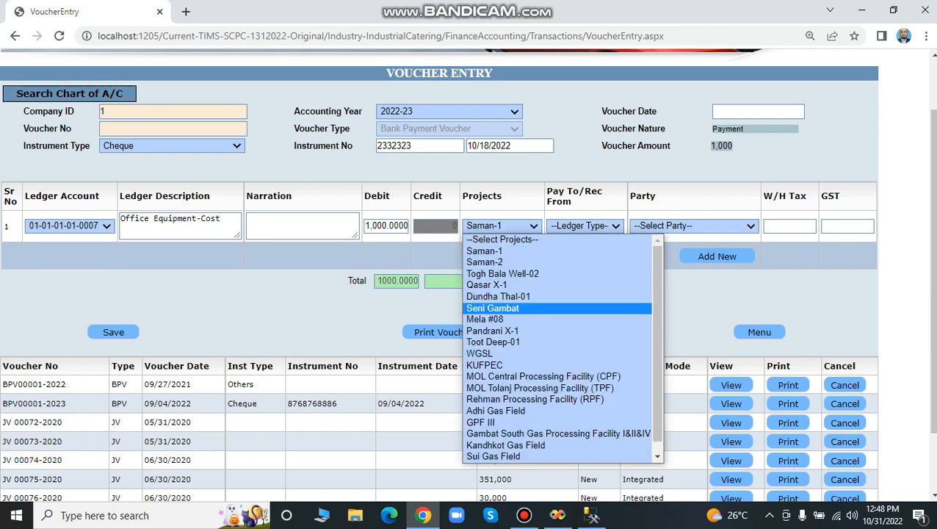
key("Return")
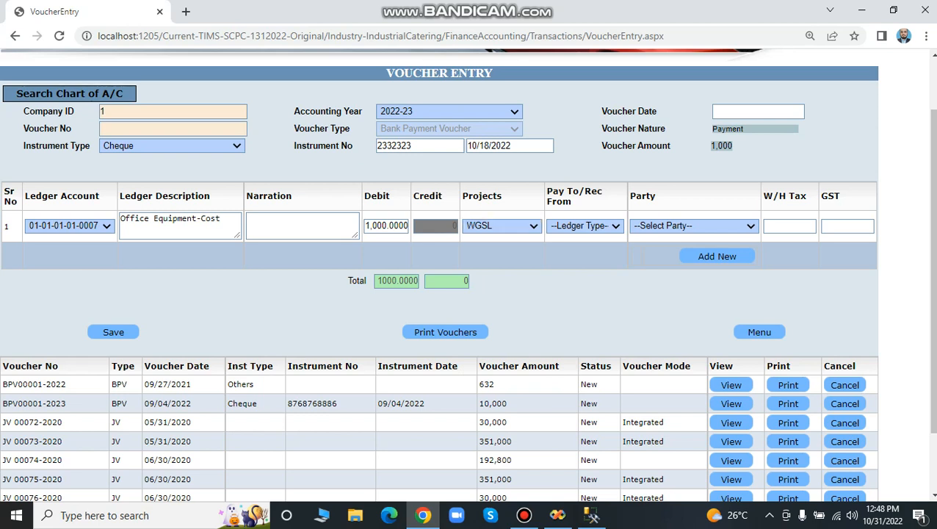
Look through the pay-to ledger types and set the Office Equipment-Cost line to Suppliers.
left_click(586, 227)
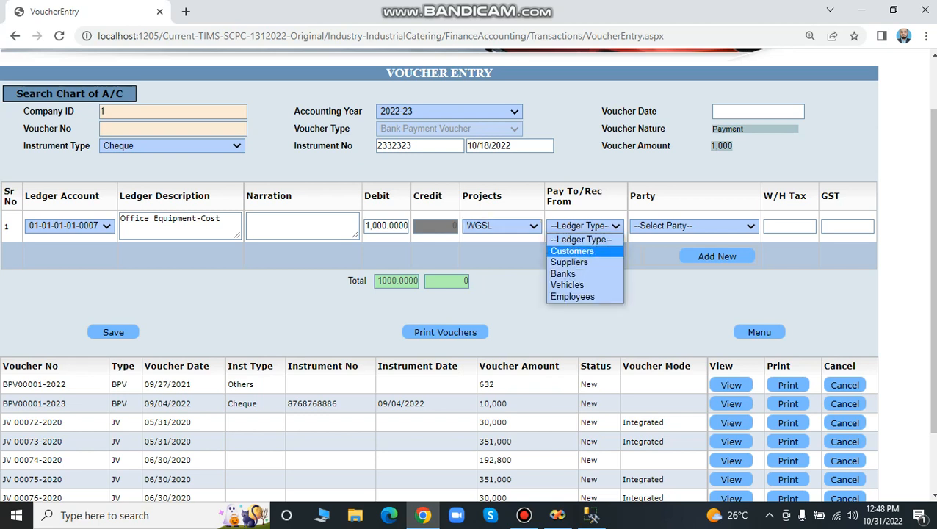
key("Down")
key("Down")
key("Down")
key("Down")
key("Up")
key("Up")
key("Up")
key("Up")
key("Up")
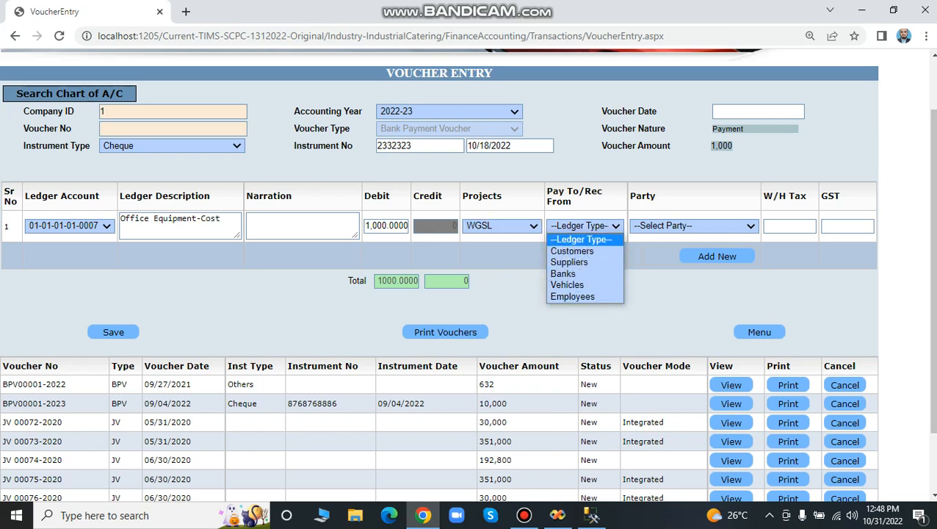
key("Down")
key("Down")
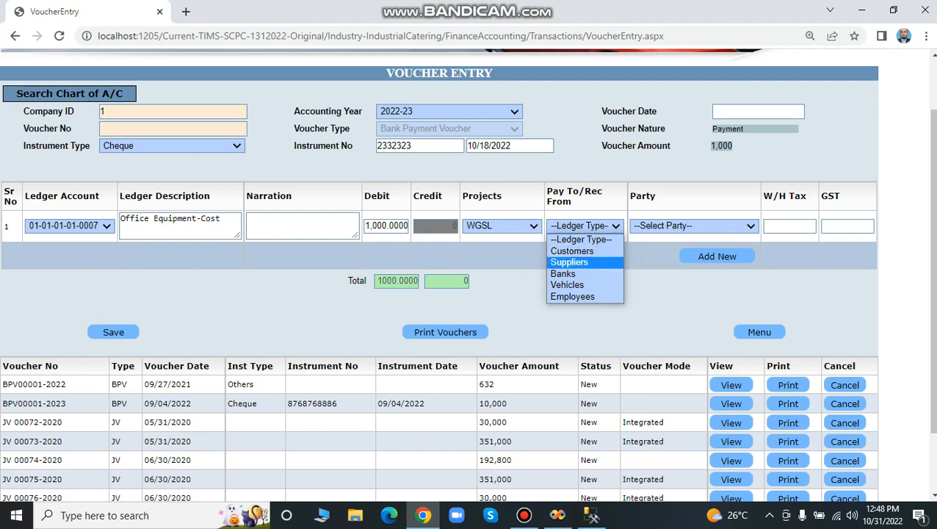
key("Return")
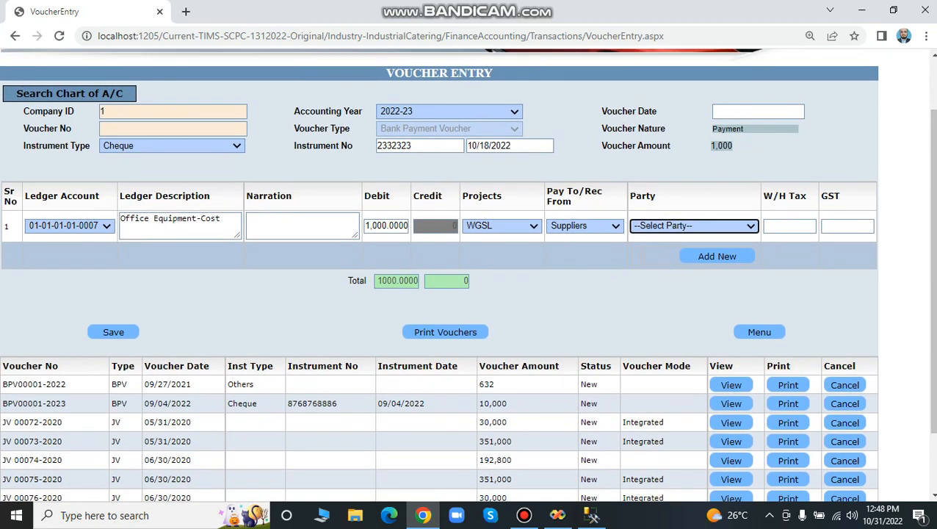
Pick Asia Rice Mills as the supplier party of the Office Equipment-Cost line.
left_click(694, 226)
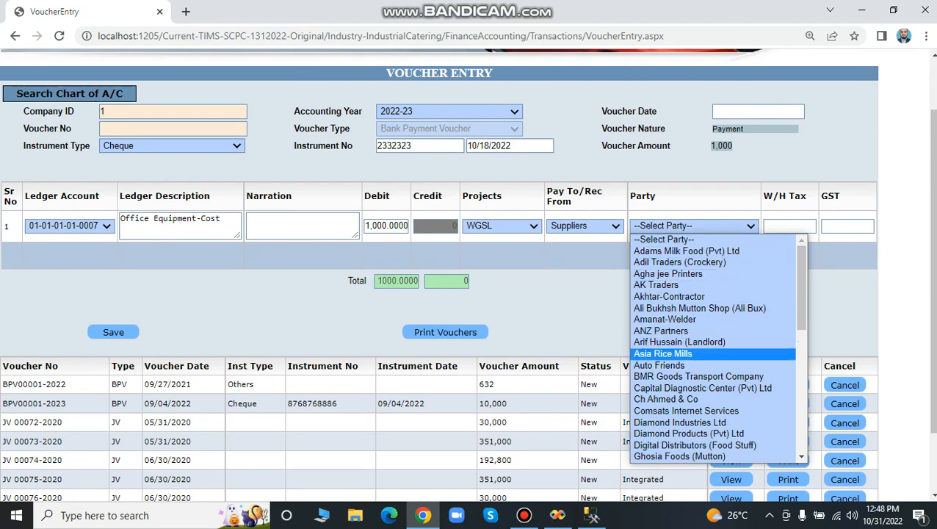
left_click(680, 422)
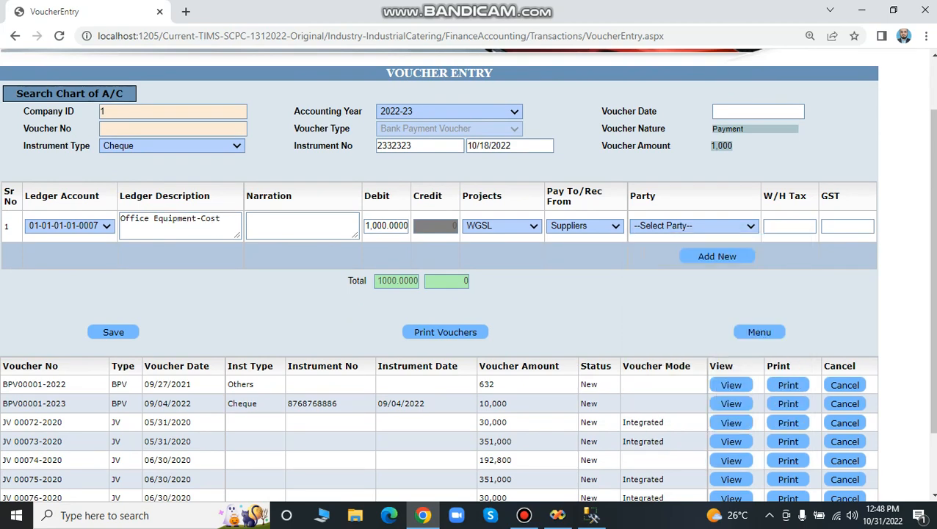
left_click(694, 226)
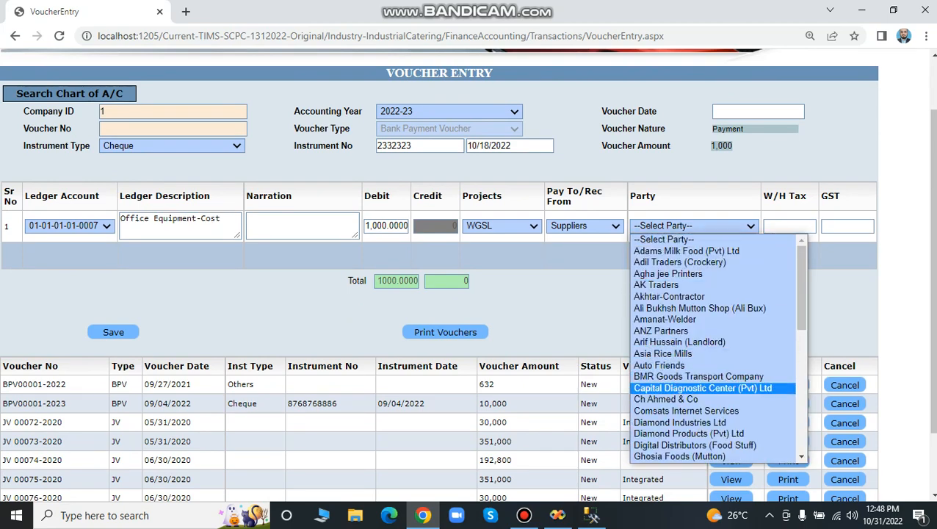
left_click(662, 353)
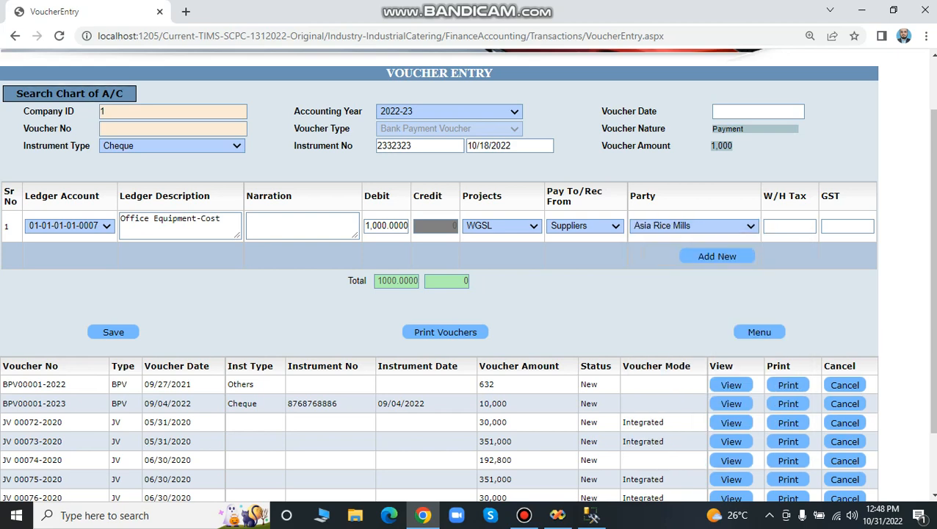
left_click(717, 256)
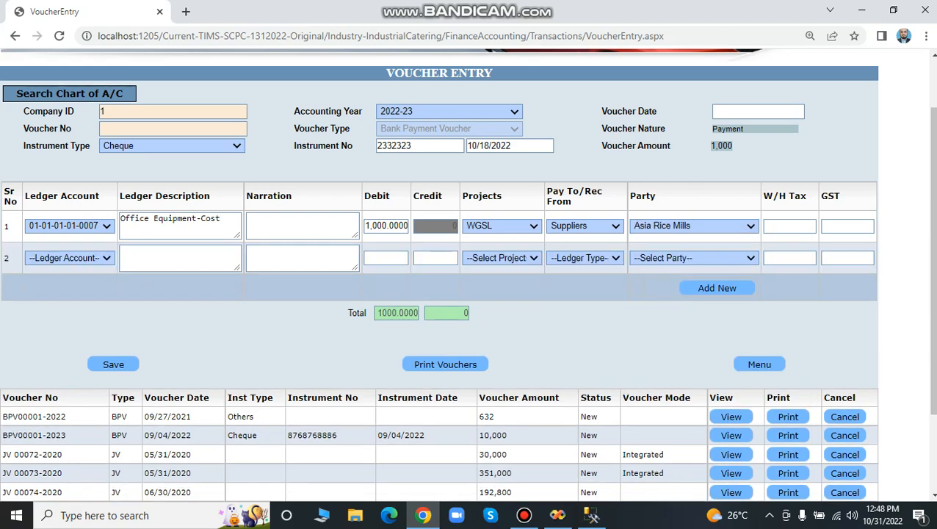
left_click(70, 258)
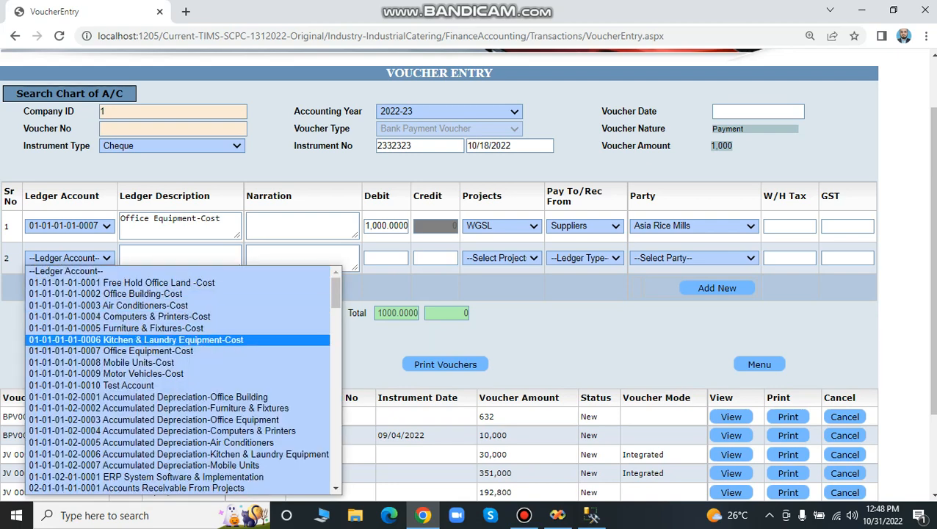
scroll(103, 340, "down", 4)
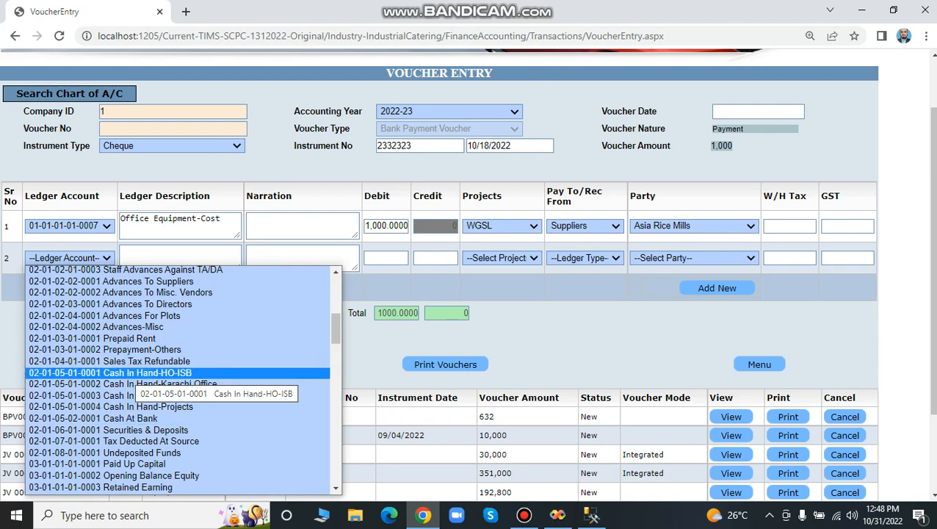
left_click(93, 418)
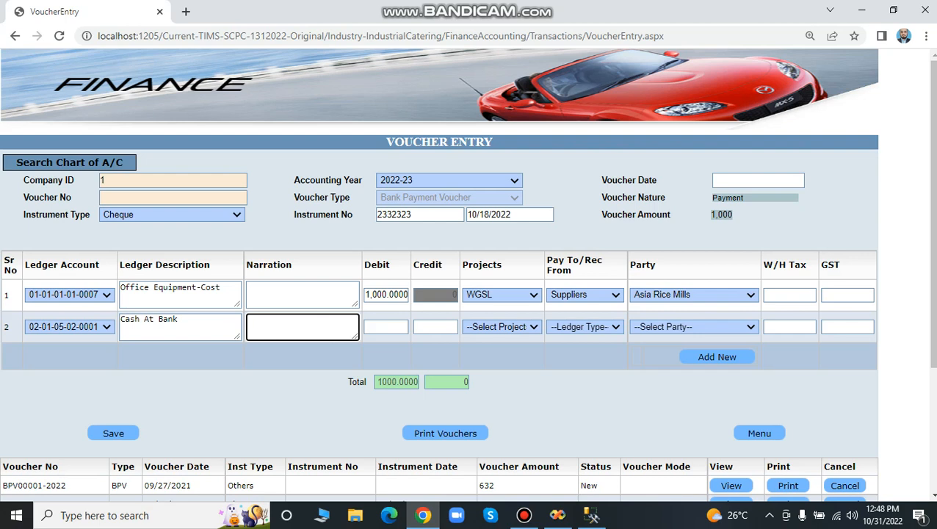
left_click(436, 327)
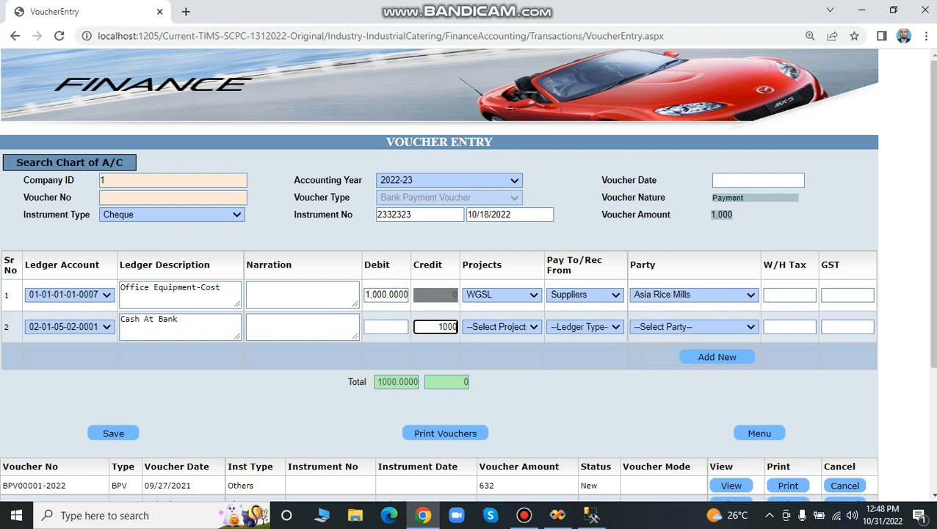
key("Tab")
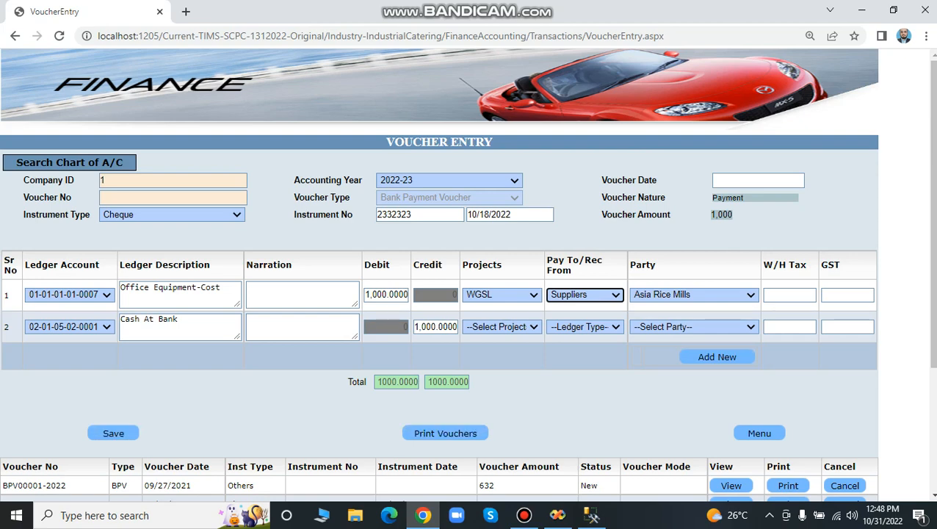
View the existing 10,000 cheque payment voucher dated 09/04/2022 in its edit form and return to the module's main page.
scroll(440, 275, "down", 3)
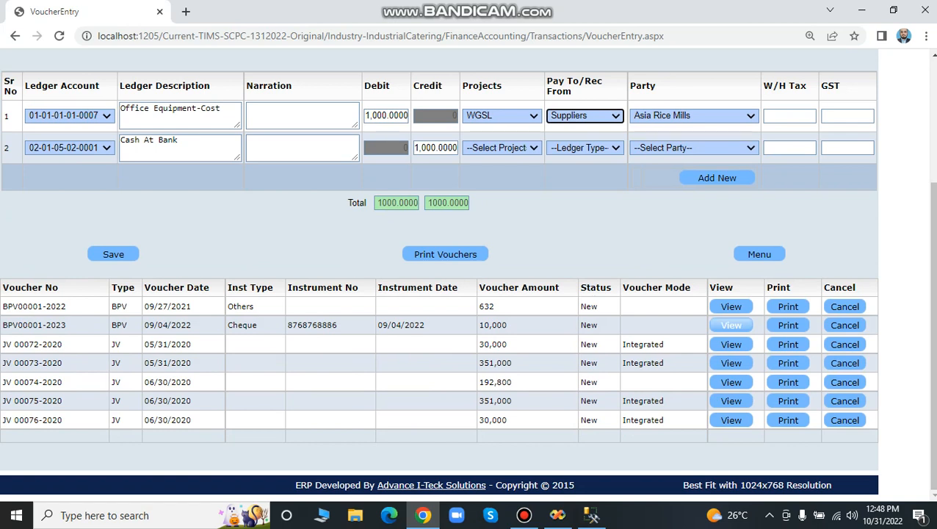
left_click(730, 325)
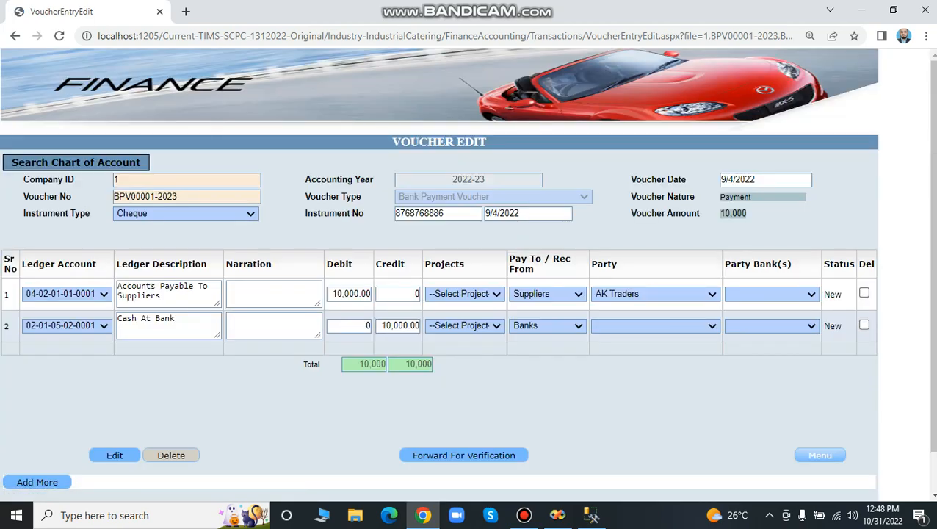
left_click(820, 455)
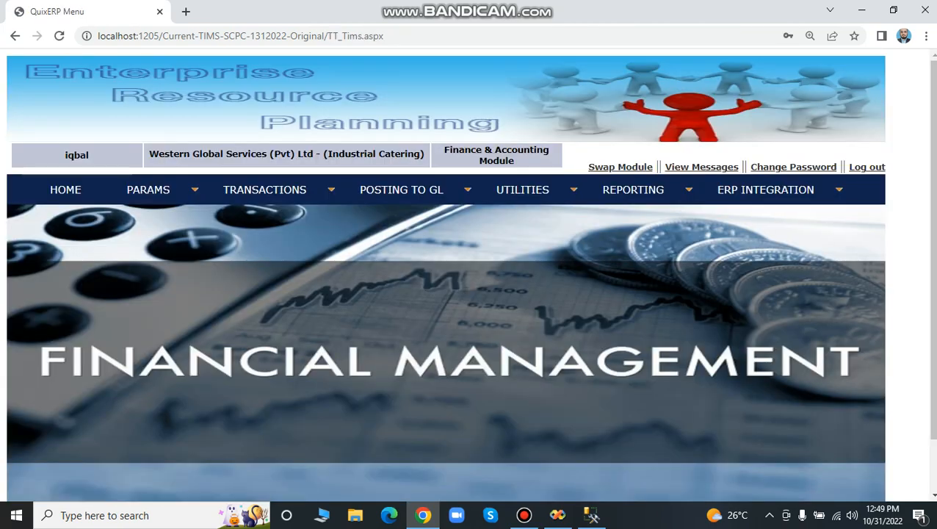
Open the Trial Balance-Consolidated report to view its selection parameters and return to the module's main page.
mouse_move(264, 189)
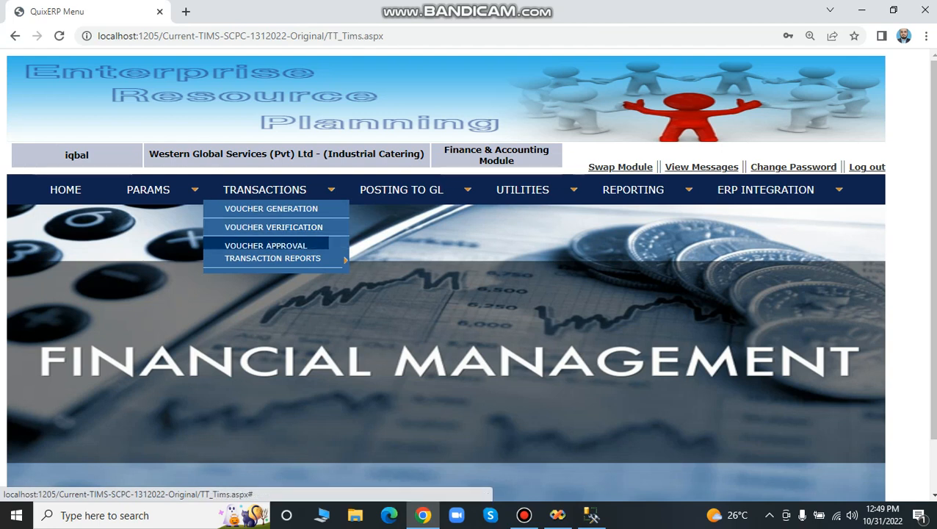
mouse_move(401, 189)
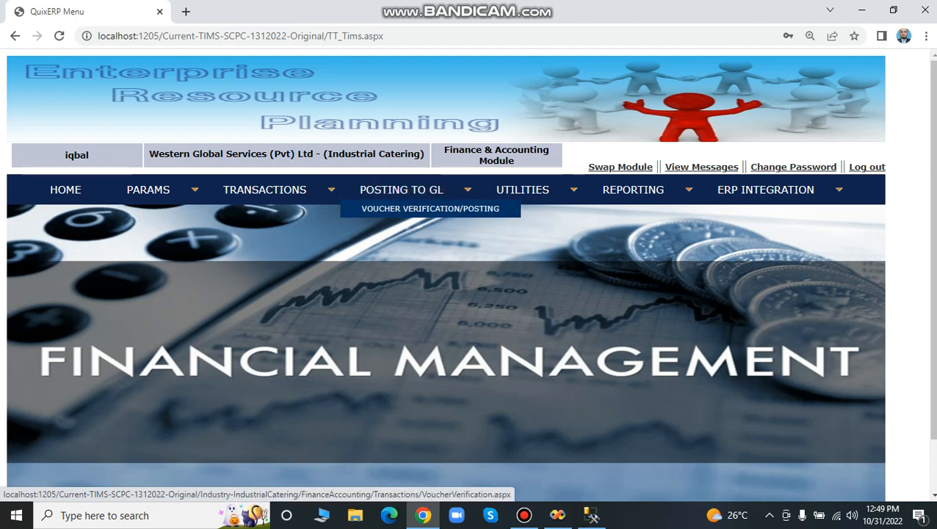
mouse_move(522, 189)
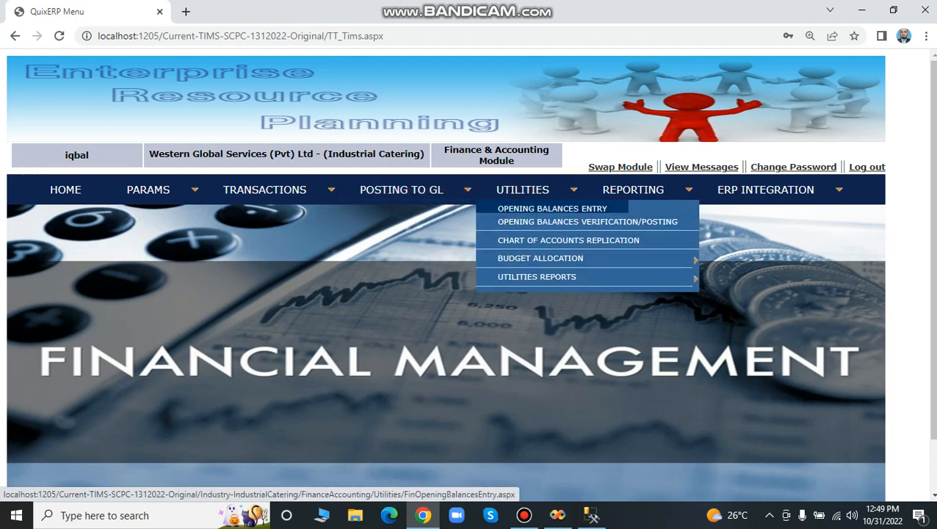
mouse_move(540, 263)
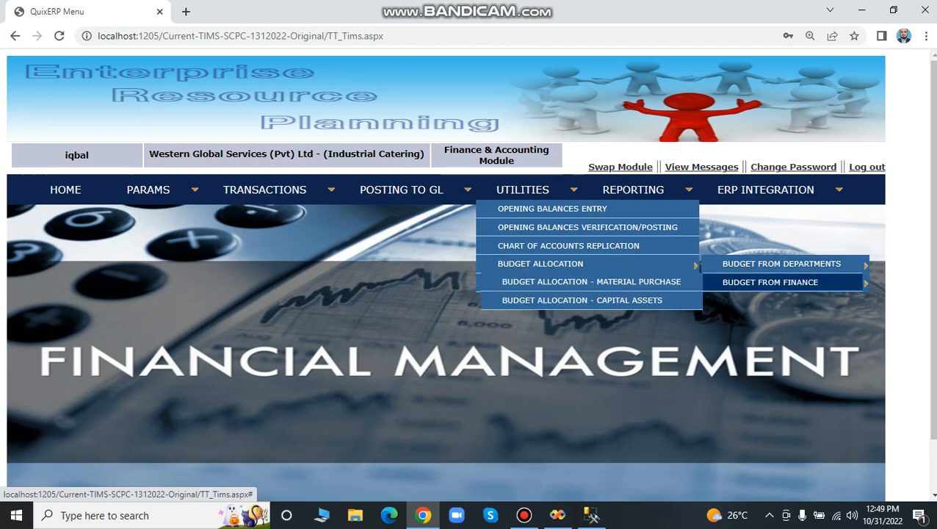
mouse_move(634, 189)
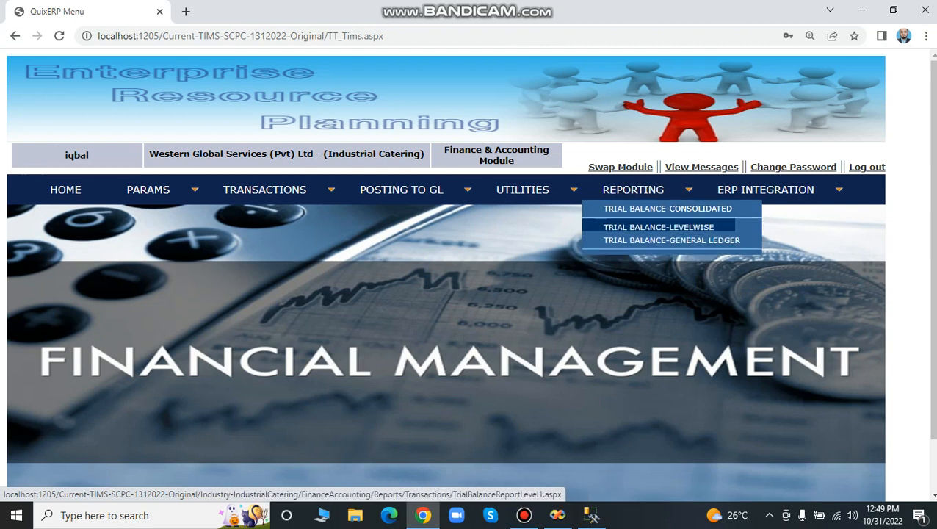
left_click(668, 209)
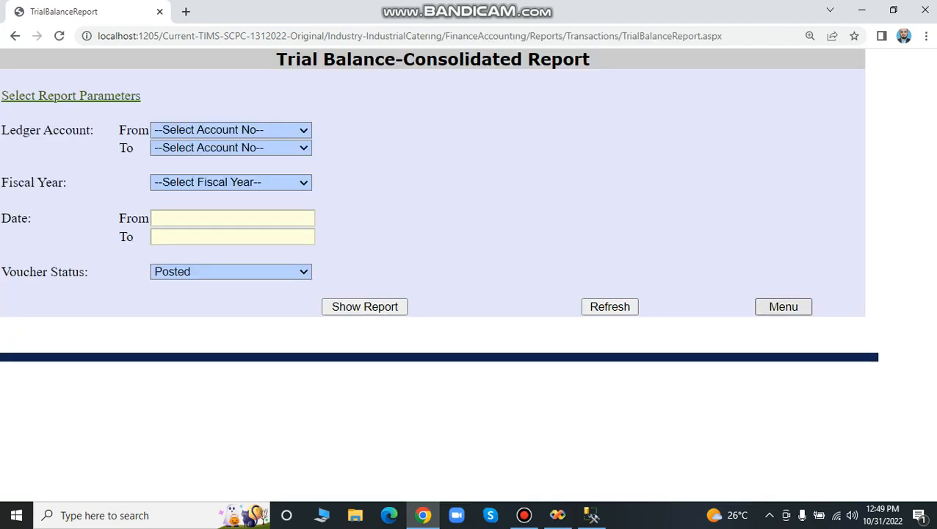
left_click(784, 307)
View the order details of the Matco (Pvt.) Ltd. advice among the accounts payable advices for processing and return to the module's main page.
mouse_move(766, 191)
mouse_move(760, 228)
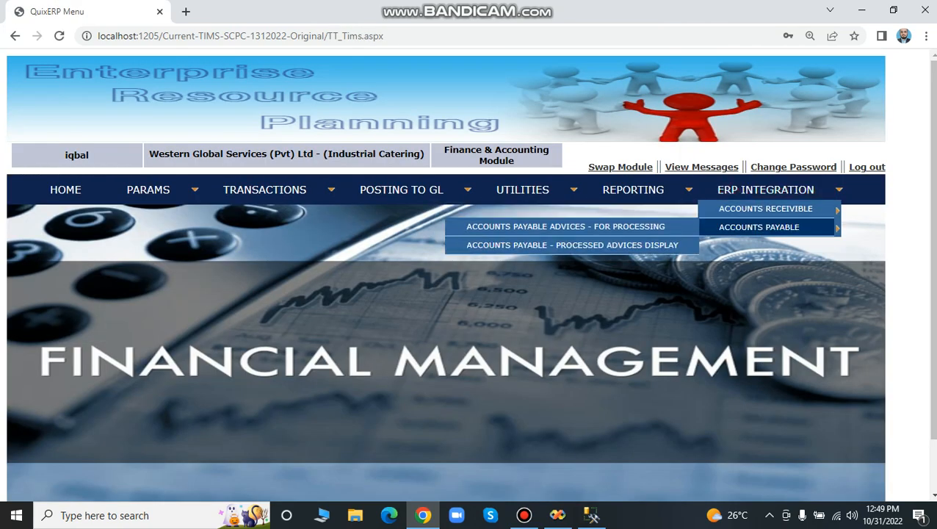
left_click(566, 226)
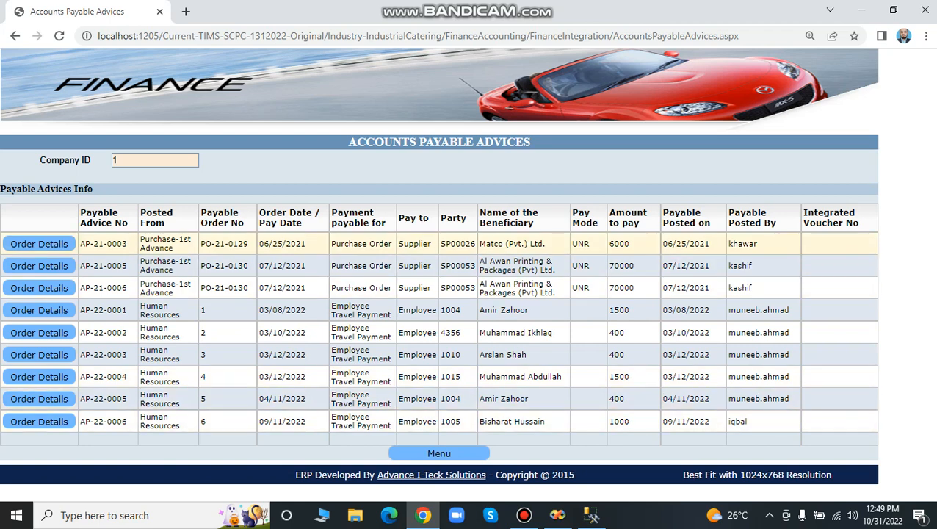
left_click(40, 243)
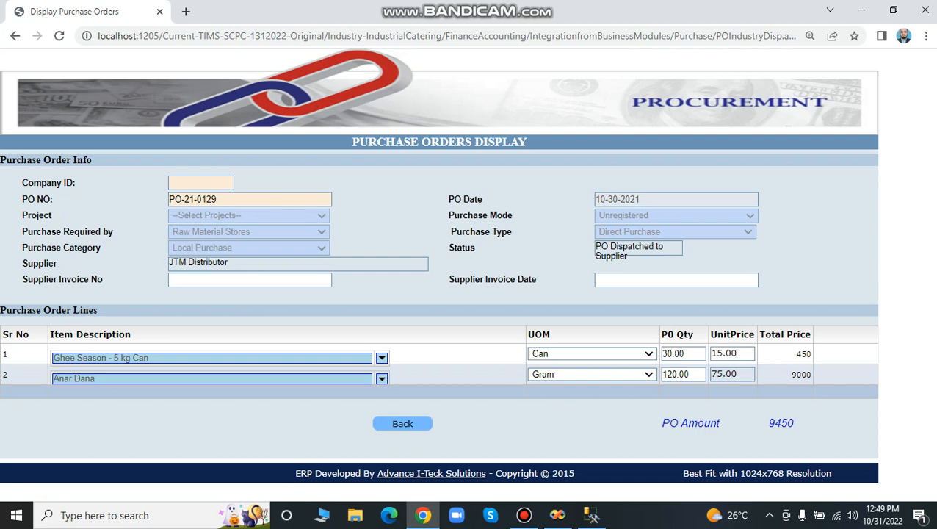
left_click(403, 423)
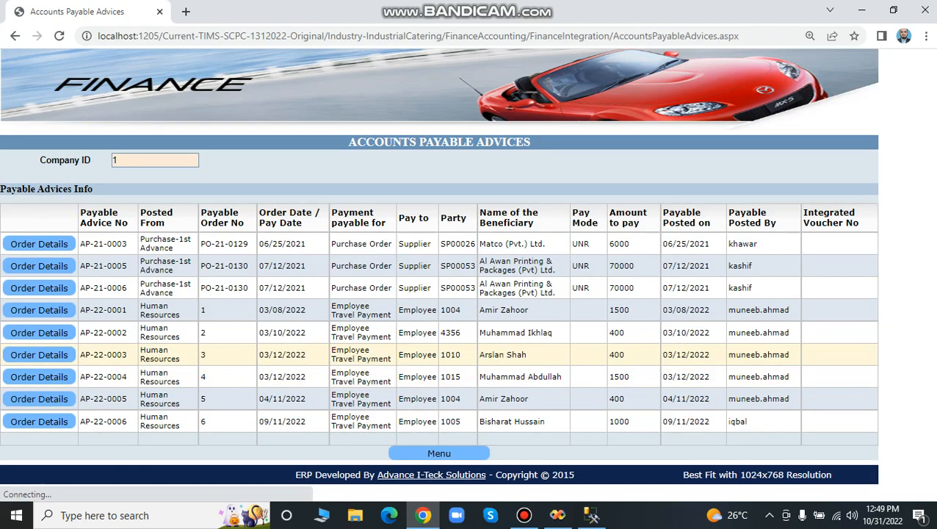
left_click(440, 455)
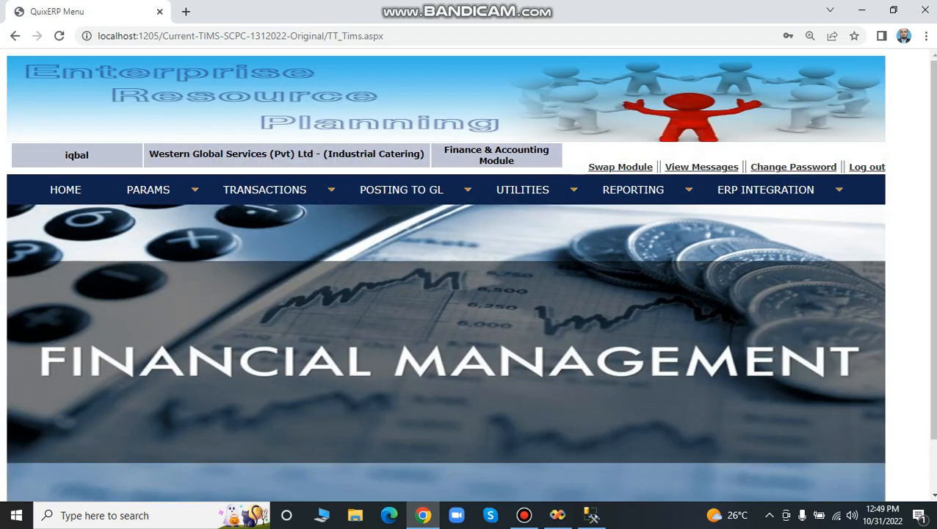